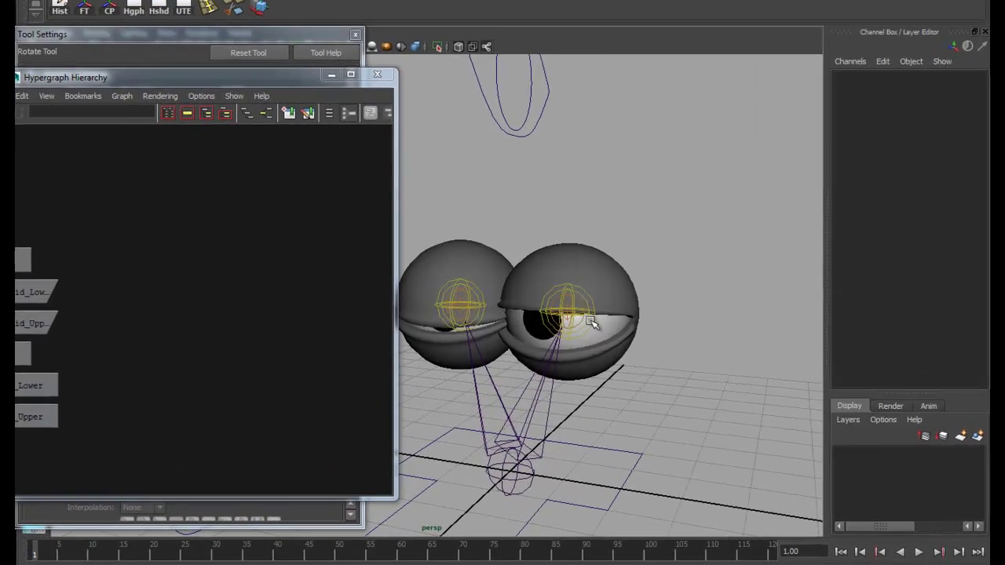
# - Create a lattice deformer around the left eyelid and eyeball with 2, 5, 2 divisions and local mode off
pyautogui.keyDown('alt'); pyautogui.moveTo(575, 316); pyautogui.dragTo(633, 334); pyautogui.keyUp('alt')
pyautogui.keyDown('alt'); pyautogui.moveTo(616, 325); pyautogui.dragTo(641, 340, button='middle'); pyautogui.keyUp('alt')
pyautogui.keyDown('alt'); pyautogui.moveTo(677, 355); pyautogui.dragTo(710, 325); pyautogui.keyUp('alt')
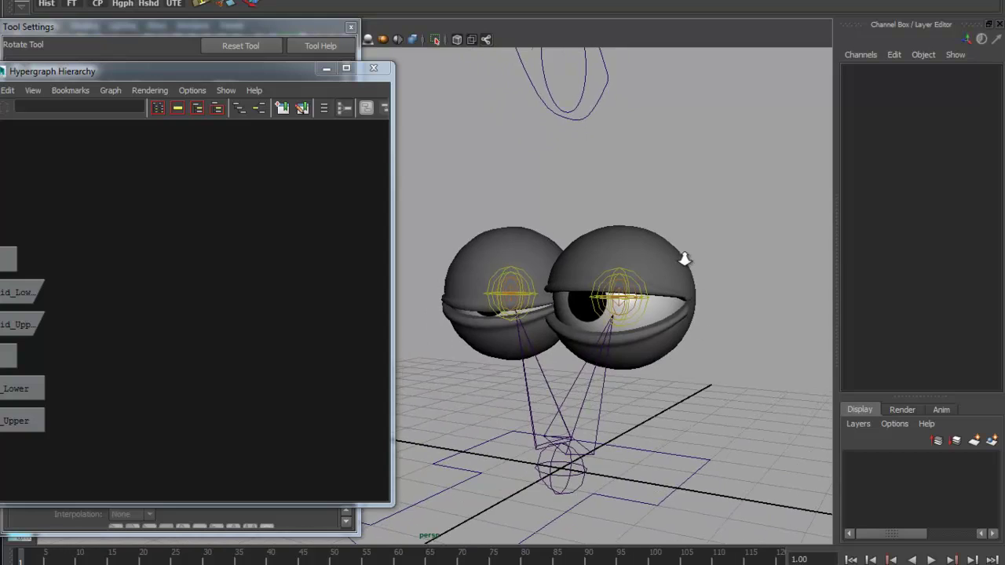
pyautogui.keyDown('alt'); pyautogui.moveTo(684, 259); pyautogui.dragTo(659, 260); pyautogui.keyUp('alt')
pyautogui.moveTo(684, 283); pyautogui.dragTo(656, 298)
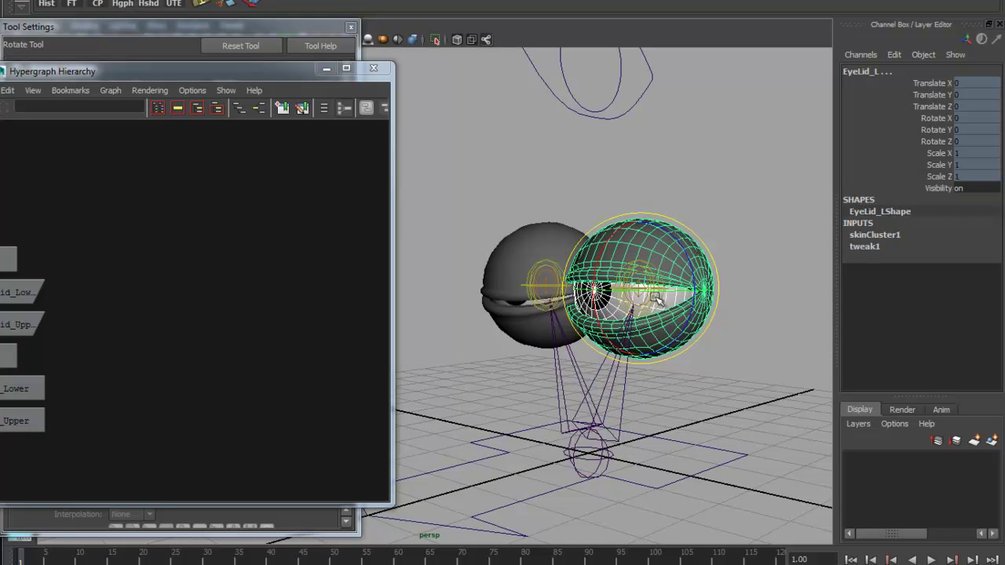
pyautogui.keyDown('alt'); pyautogui.moveTo(695, 211); pyautogui.dragTo(689, 237); pyautogui.keyUp('alt')
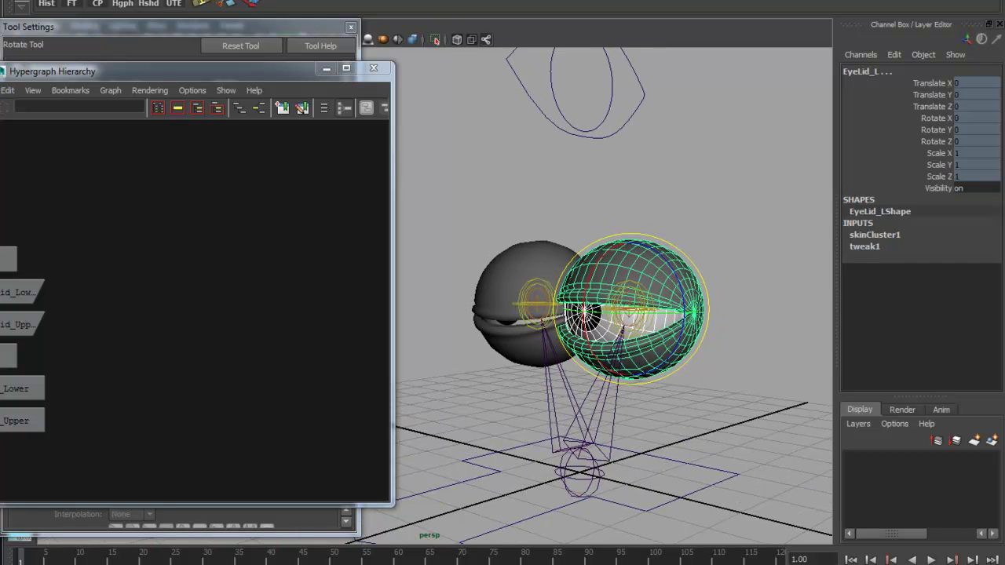
pyautogui.click(369, 0)
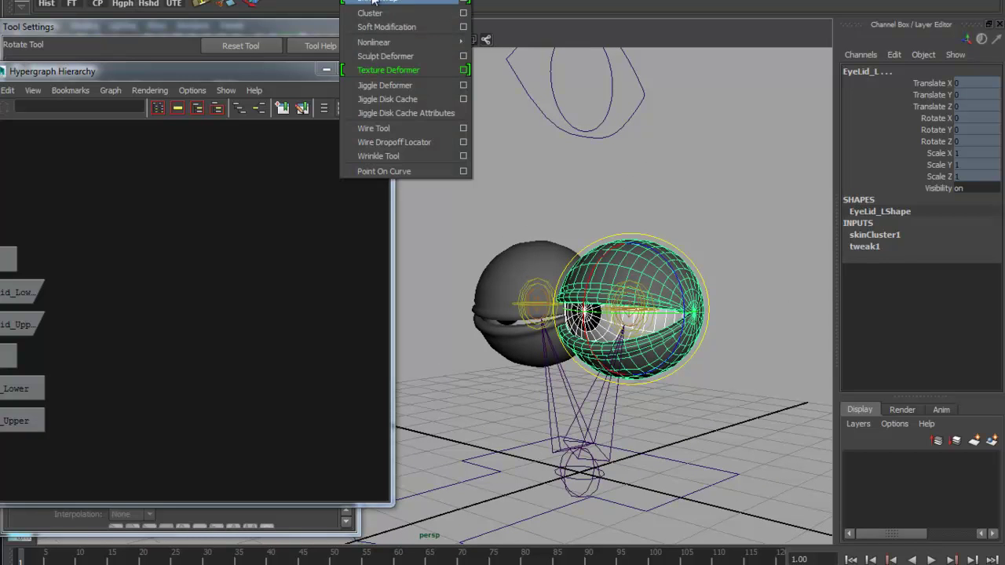
pyautogui.click(465, 1)
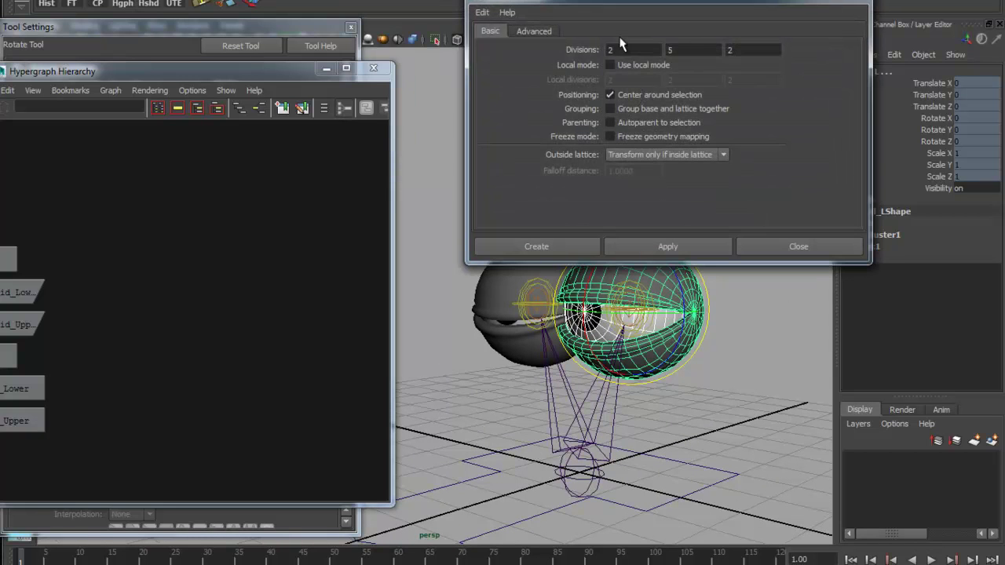
pyautogui.click(483, 13)
pyautogui.click(490, 36)
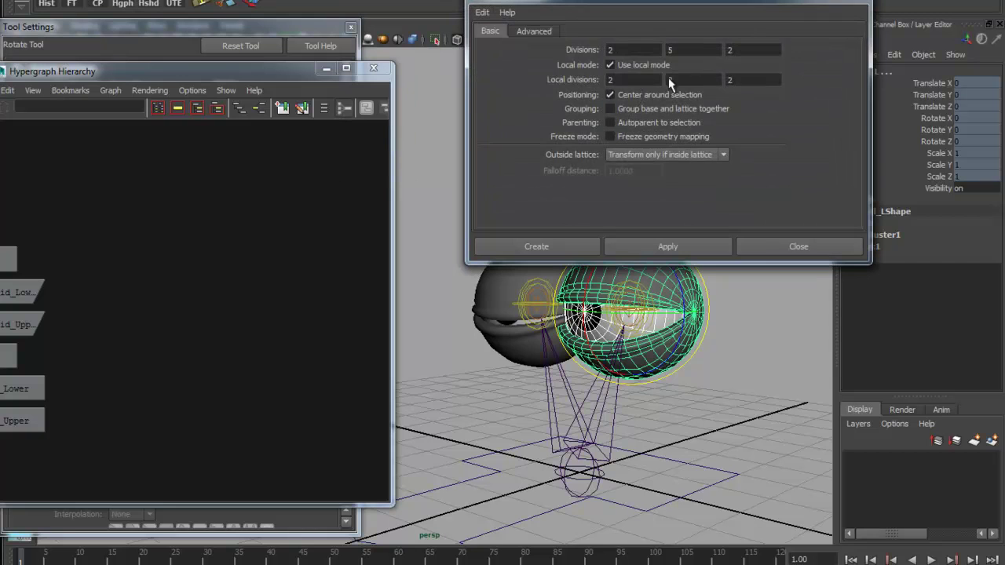
pyautogui.click(611, 65)
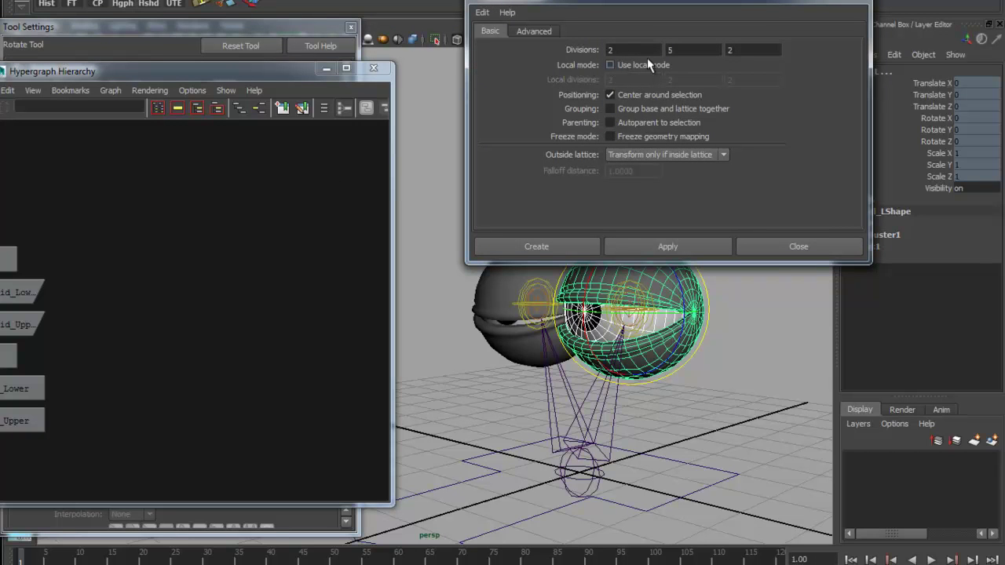
pyautogui.click(534, 247)
# - Examine the ffd1Lattice and ffd1Base nodes in the Hypergraph and how each one surrounds the left eye
pyautogui.keyDown('alt'); pyautogui.moveTo(581, 314); pyautogui.dragTo(565, 328); pyautogui.keyUp('alt')
pyautogui.moveTo(232, 72); pyautogui.dragTo(247, 69)
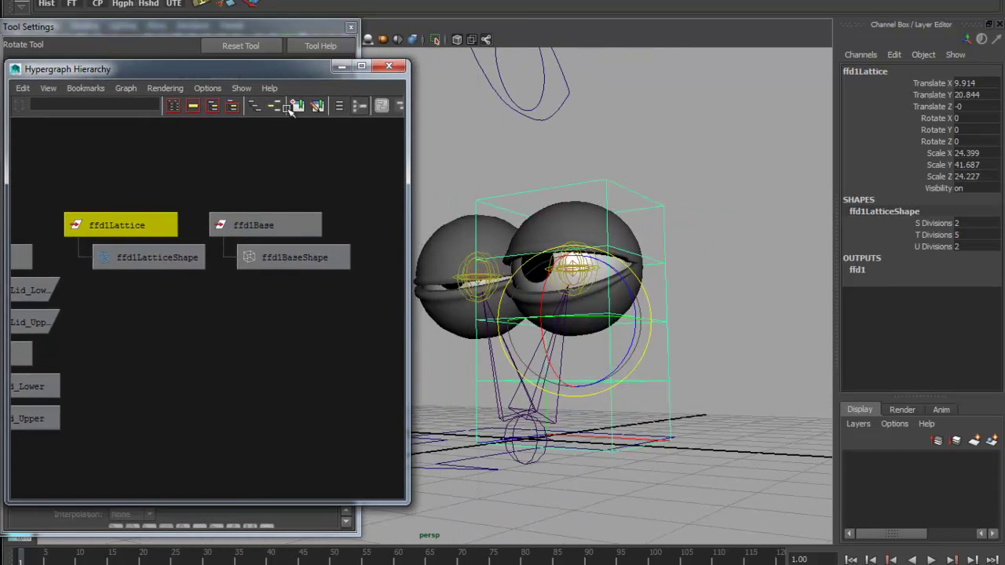
pyautogui.moveTo(207, 306)
pyautogui.keyDown('alt'); pyautogui.mouseDown(button='right')
pyautogui.moveTo(172, 296)
pyautogui.moveTo(188, 302)
pyautogui.mouseUp(button='right'); pyautogui.keyUp('alt')
pyautogui.keyDown('alt'); pyautogui.moveTo(161, 301); pyautogui.dragTo(218, 302, button='middle'); pyautogui.keyUp('alt')
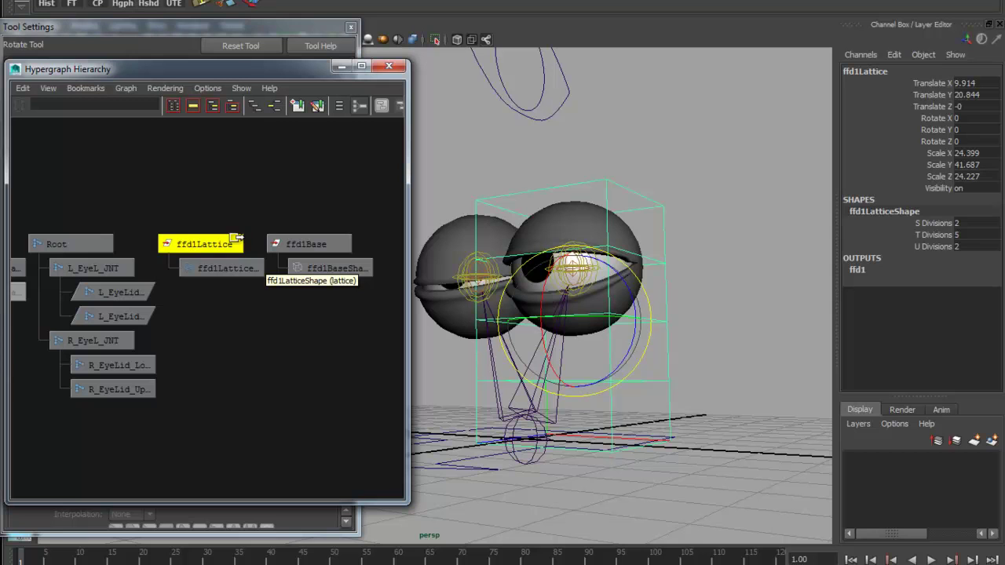
pyautogui.click(318, 245)
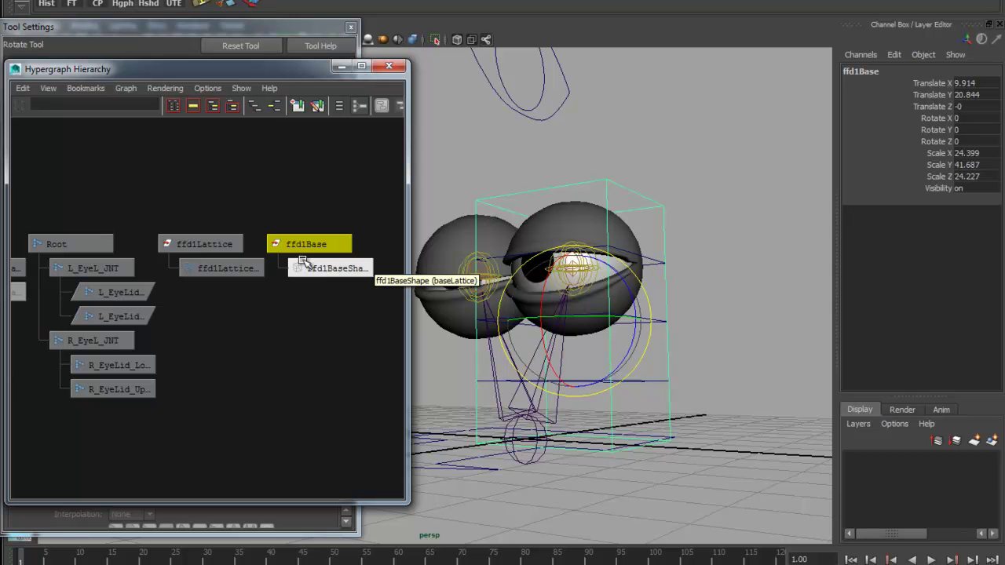
pyautogui.keyDown('alt'); pyautogui.moveTo(634, 387); pyautogui.dragTo(616, 378); pyautogui.keyUp('alt')
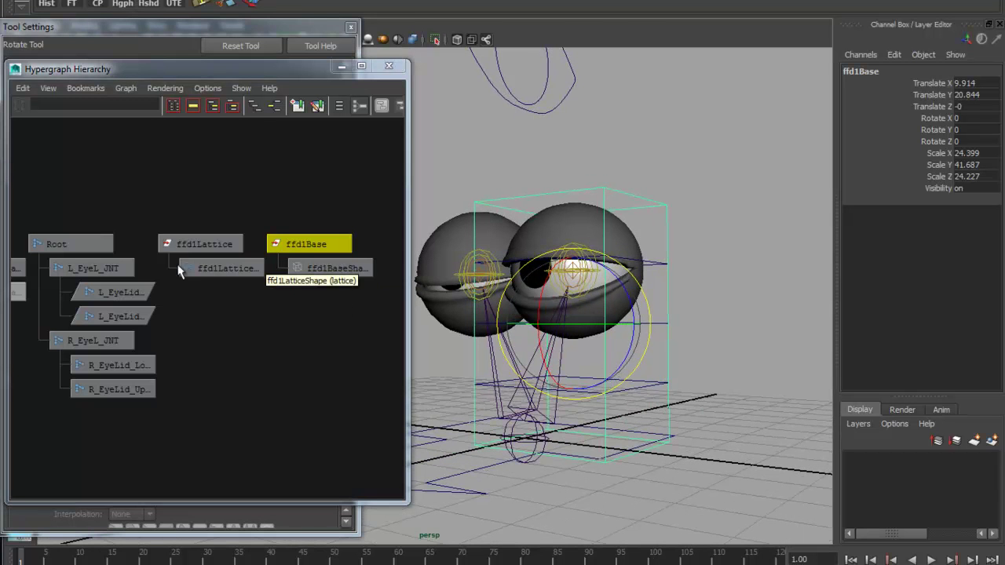
pyautogui.moveTo(590, 323)
pyautogui.keyDown('alt'); pyautogui.mouseDown()
pyautogui.moveTo(578, 332)
pyautogui.moveTo(618, 318)
pyautogui.moveTo(581, 322)
pyautogui.mouseUp(); pyautogui.keyUp('alt')
pyautogui.keyDown('alt'); pyautogui.moveTo(694, 379); pyautogui.dragTo(676, 352); pyautogui.keyUp('alt')
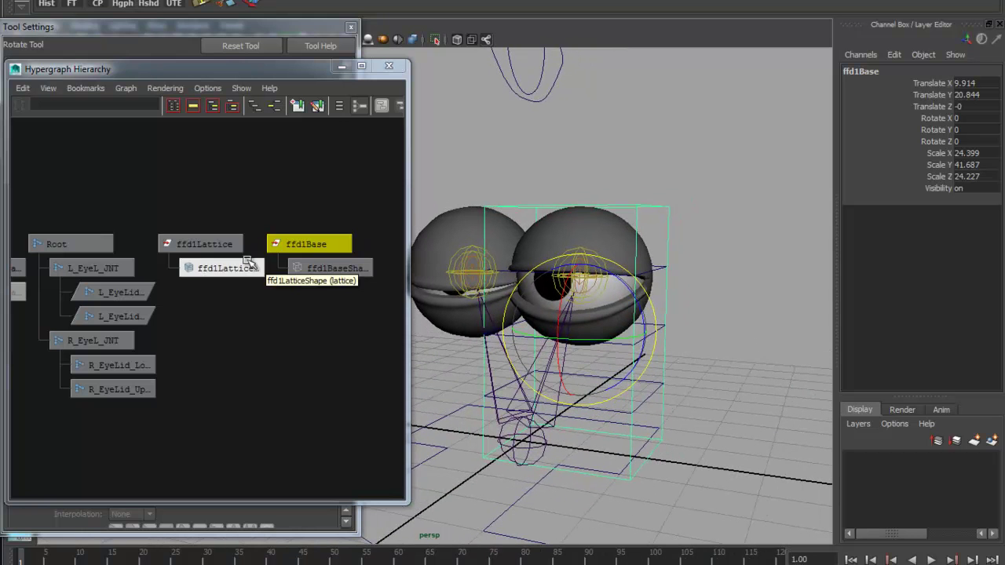
# - Try moving only ffd1Lattice away from the left eye, and undo the move
pyautogui.click(212, 244)
pyautogui.press('w')
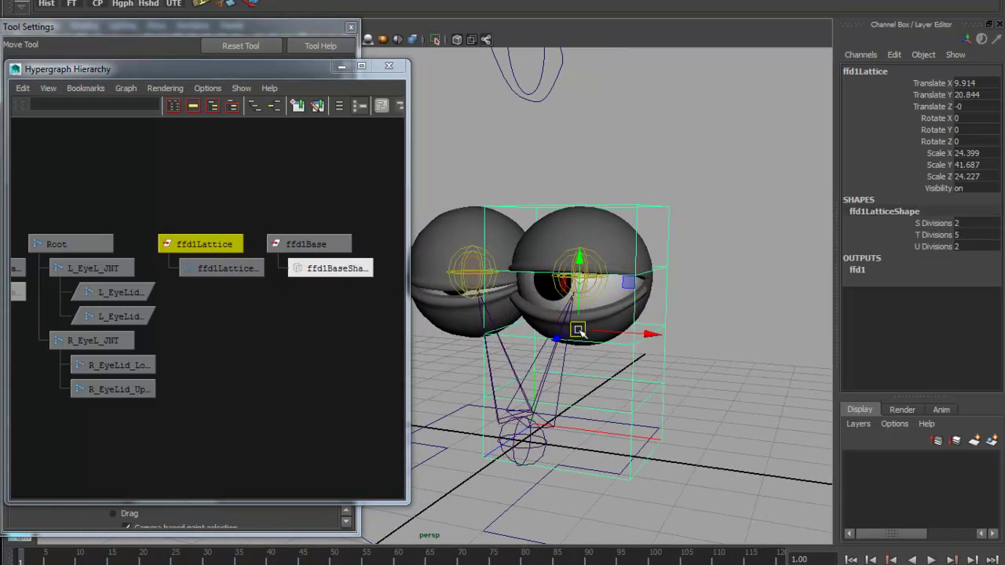
pyautogui.moveTo(578, 329); pyautogui.dragTo(617, 297)
pyautogui.press('z')
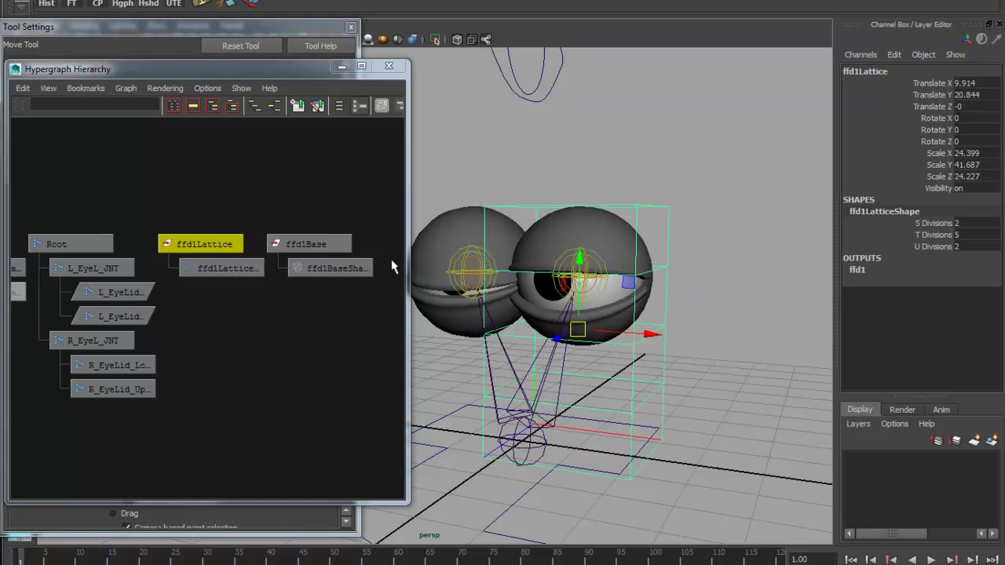
# - Try moving only ffd1Base to check its effect on the left eye, and undo the move
pyautogui.click(309, 244)
pyautogui.moveTo(579, 332); pyautogui.dragTo(618, 326)
pyautogui.press('z')
pyautogui.keyDown('alt'); pyautogui.moveTo(417, 240); pyautogui.dragTo(789, 314); pyautogui.keyUp('alt')
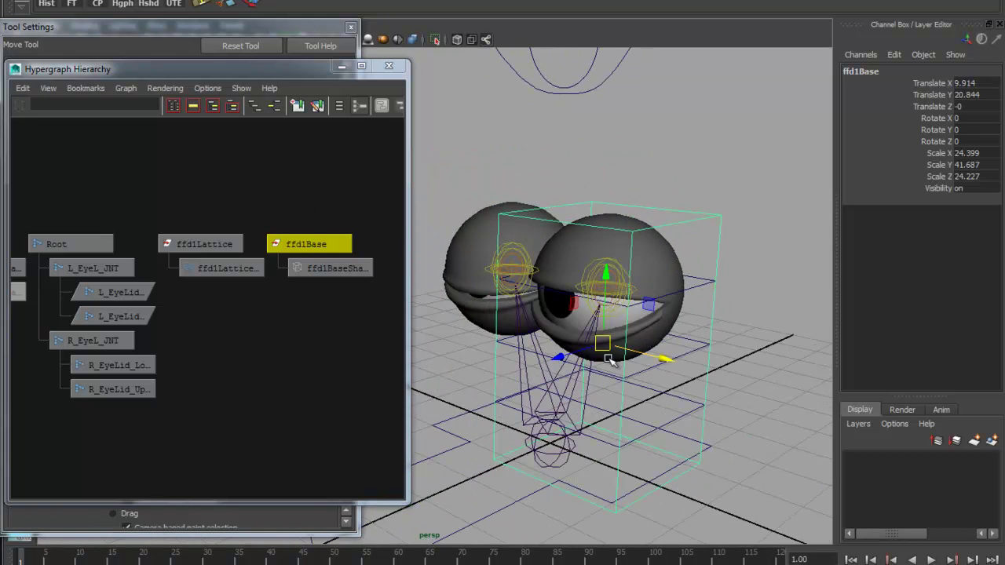
pyautogui.keyDown('alt'); pyautogui.moveTo(608, 359); pyautogui.dragTo(575, 283); pyautogui.keyUp('alt')
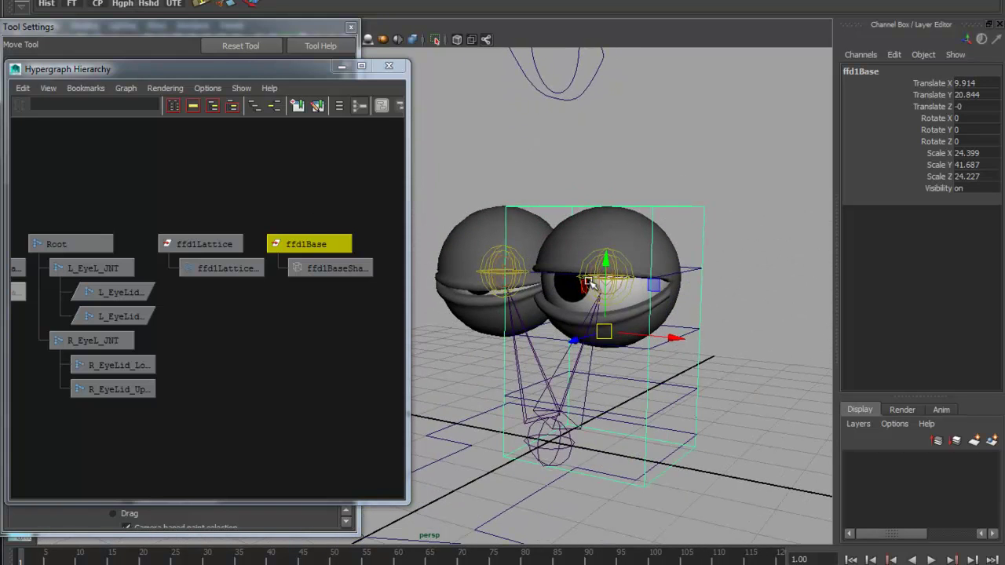
pyautogui.keyDown('alt'); pyautogui.moveTo(645, 270); pyautogui.dragTo(534, 345); pyautogui.keyUp('alt')
pyautogui.hotkey('ctrl', 'z')
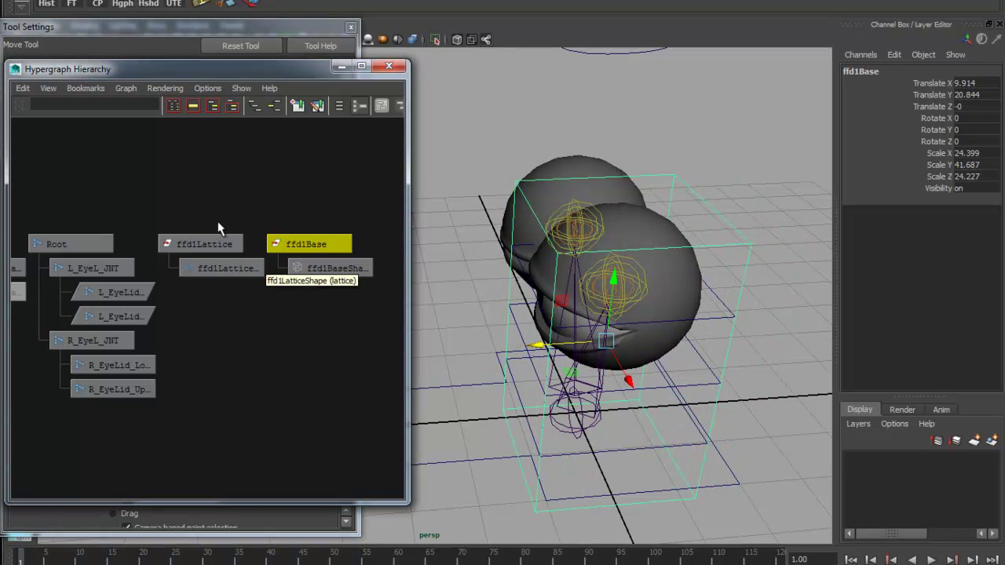
# - Raise ffd1Lattice and ffd1Base together to Translate Y 30 so they are centered on the left eye
pyautogui.keyDown('shift'); pyautogui.click(200, 244); pyautogui.keyUp('shift')
pyautogui.moveTo(608, 343)
pyautogui.mouseDown()
pyautogui.moveTo(585, 357)
pyautogui.moveTo(592, 369)
pyautogui.moveTo(602, 360)
pyautogui.mouseUp()
pyautogui.hotkey('ctrl', 'z')
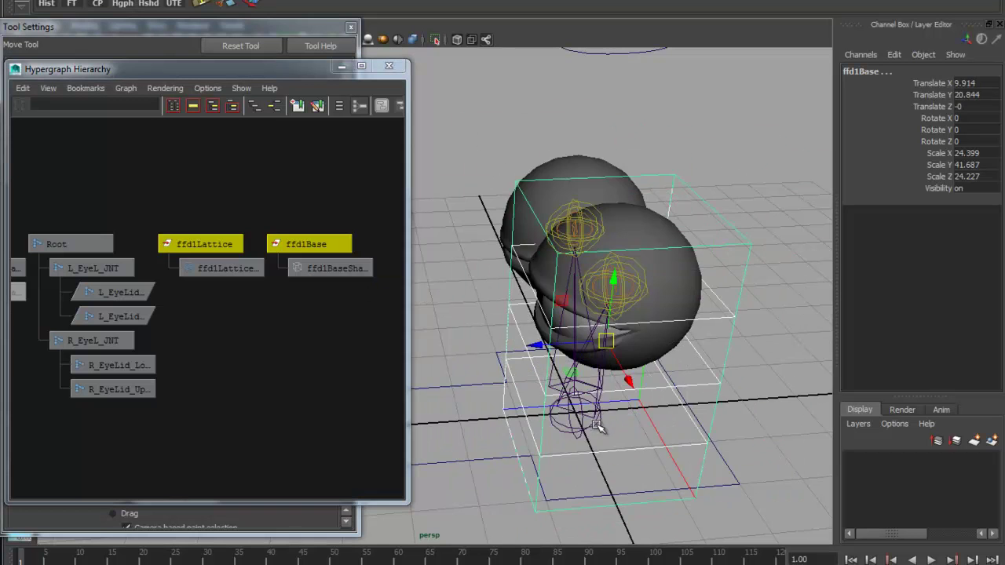
pyautogui.keyDown('alt'); pyautogui.moveTo(602, 418); pyautogui.dragTo(639, 378); pyautogui.keyUp('alt')
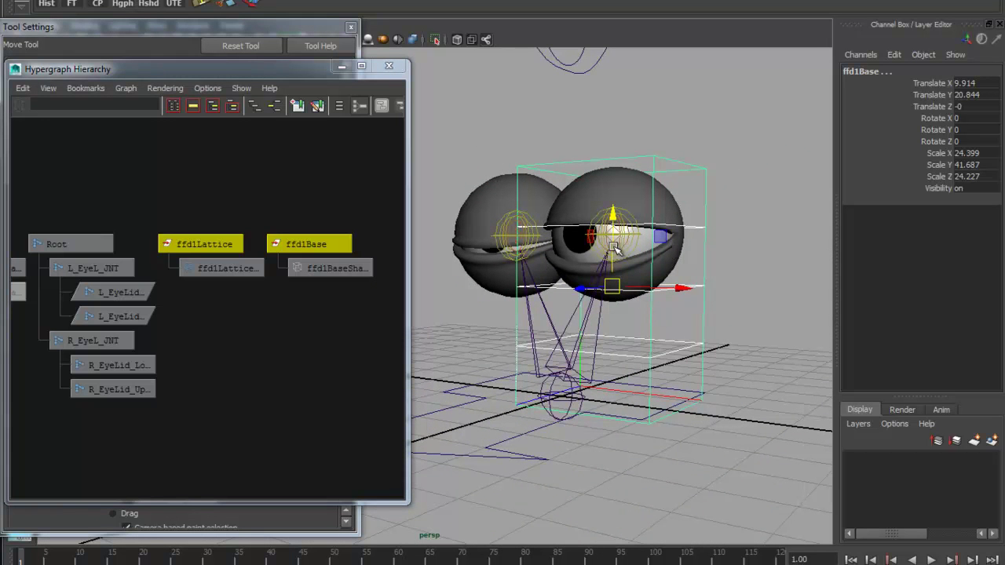
pyautogui.moveTo(614, 246); pyautogui.dragTo(595, 312)
pyautogui.keyDown('alt'); pyautogui.moveTo(607, 248); pyautogui.dragTo(575, 255); pyautogui.keyUp('alt')
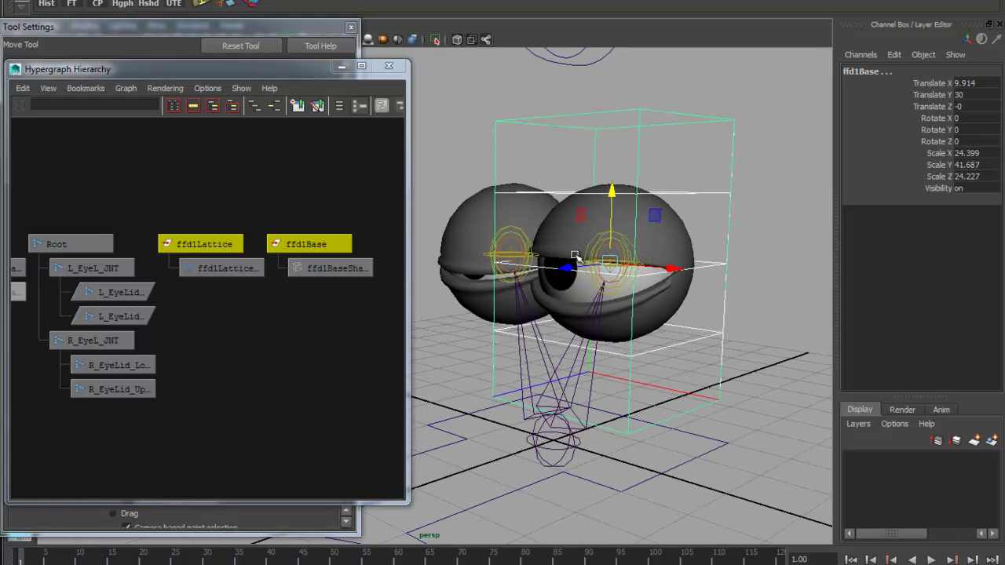
# - Scale ffd1Lattice and ffd1Base together down in Y to about 23.5 to fit the left eye's height
pyautogui.press('r')
pyautogui.moveTo(612, 198); pyautogui.dragTo(643, 277)
pyautogui.keyDown('alt'); pyautogui.moveTo(603, 303); pyautogui.dragTo(667, 341); pyautogui.keyUp('alt')
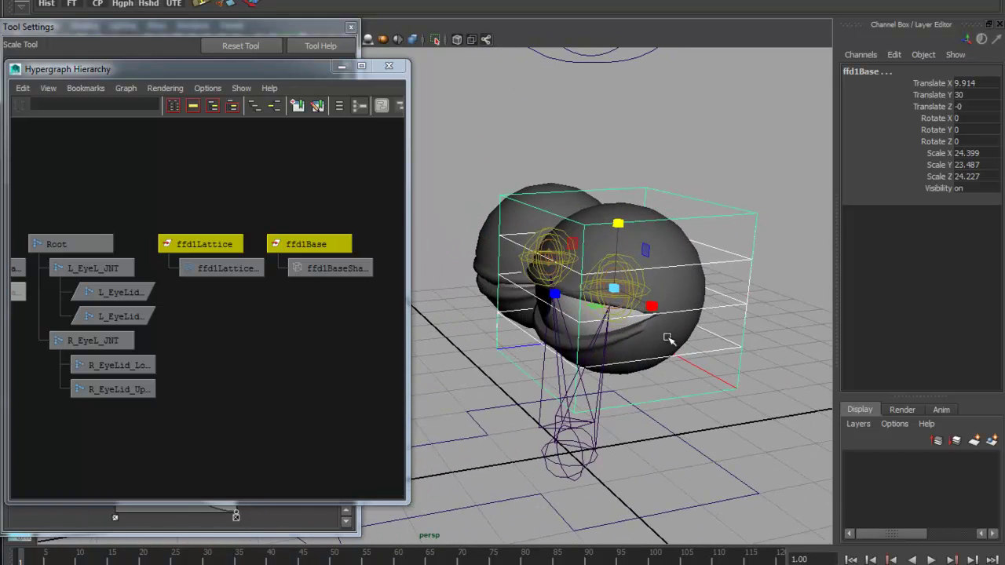
# - Flatten only ffd1Lattice to a Z scale of about 6.5 and set its S Divisions to 4
pyautogui.moveTo(238, 207); pyautogui.dragTo(211, 255)
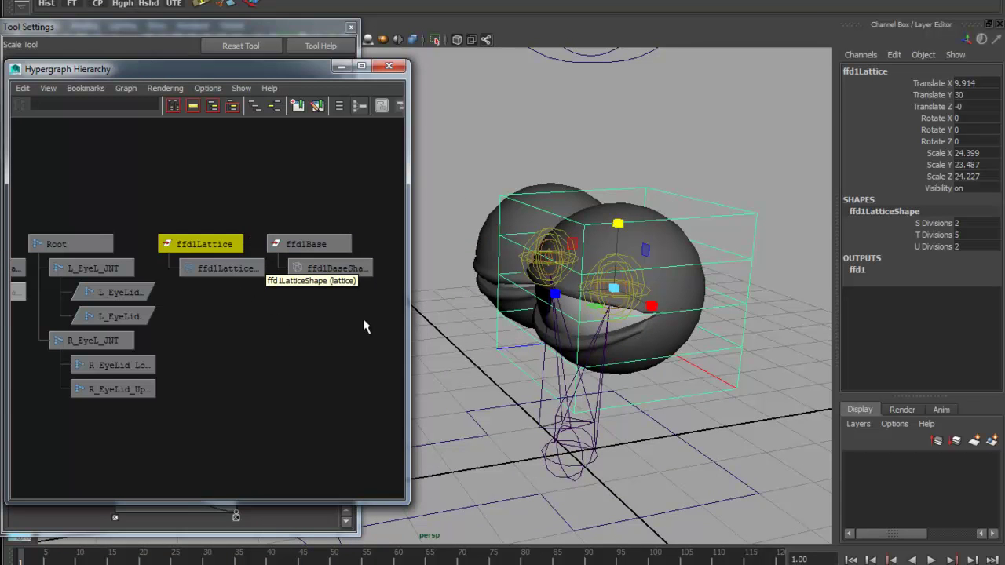
pyautogui.keyDown('alt'); pyautogui.moveTo(626, 367); pyautogui.dragTo(589, 366); pyautogui.keyUp('alt')
pyautogui.moveTo(542, 306); pyautogui.dragTo(755, 304)
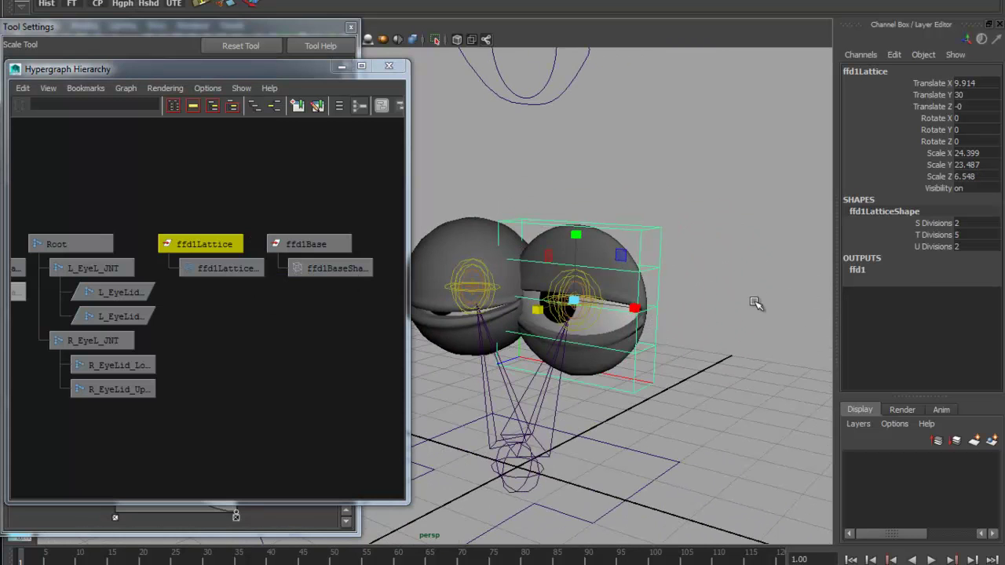
pyautogui.click(936, 225)
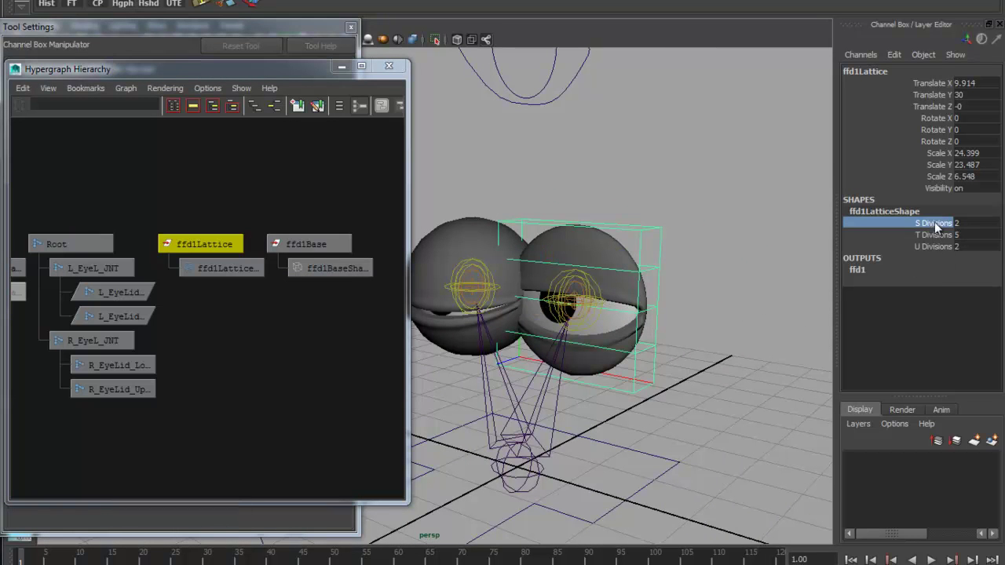
pyautogui.moveTo(651, 299); pyautogui.dragTo(663, 298, button='middle')
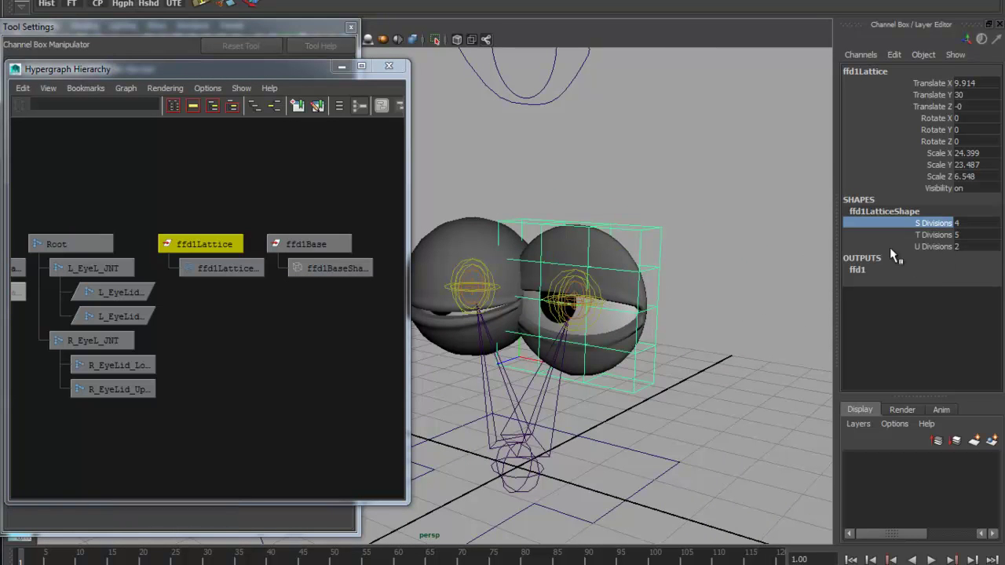
# - Move the lattice points at the left eye's upper outer corner inward along X
pyautogui.keyDown('alt'); pyautogui.moveTo(628, 349); pyautogui.dragTo(727, 341, button='right'); pyautogui.keyUp('alt')
pyautogui.keyDown('alt'); pyautogui.moveTo(727, 341); pyautogui.dragTo(626, 345); pyautogui.keyUp('alt')
pyautogui.keyDown('alt'); pyautogui.moveTo(626, 345); pyautogui.dragTo(674, 344, button='middle'); pyautogui.keyUp('alt')
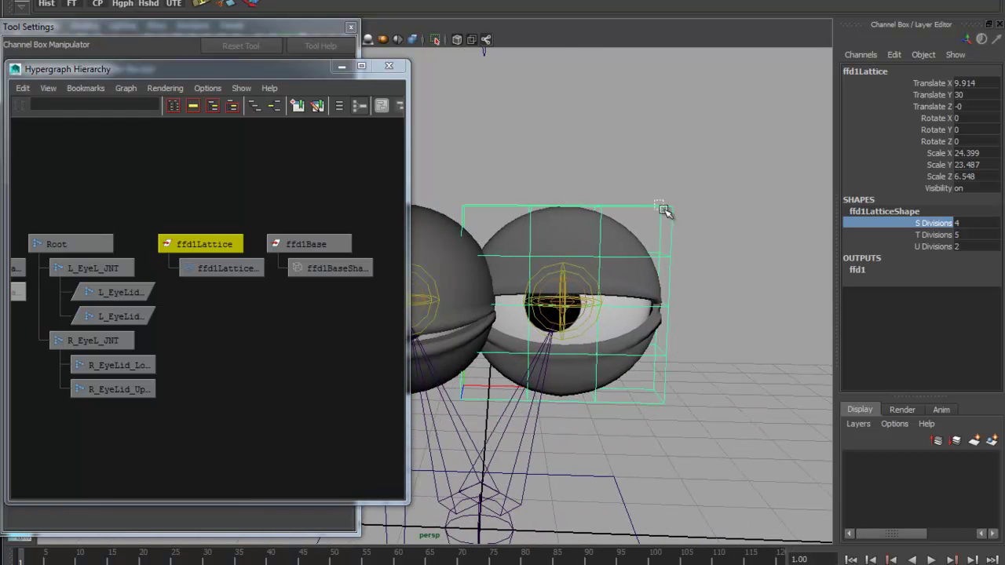
pyautogui.moveTo(665, 208); pyautogui.dragTo(656, 174, button='right')
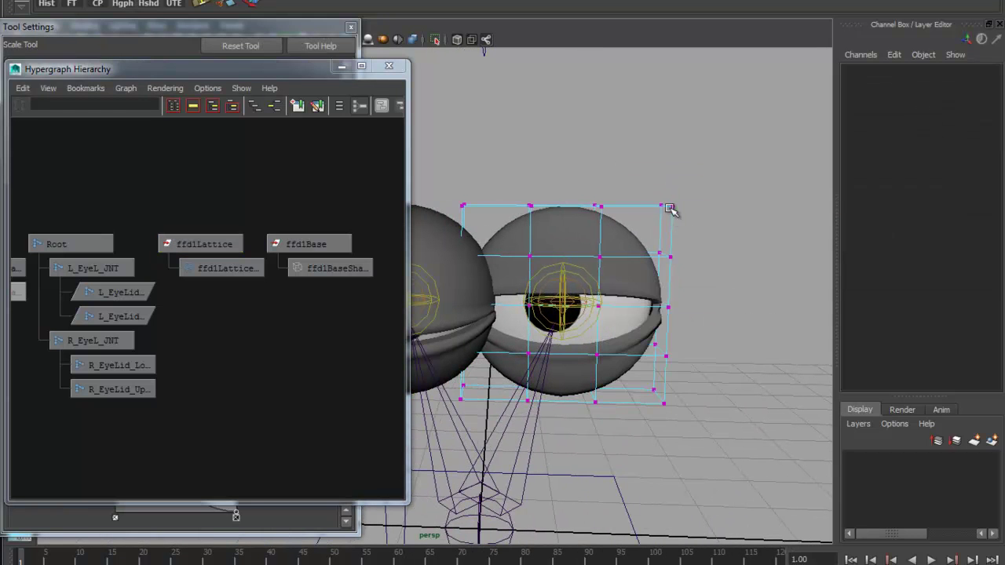
pyautogui.keyDown('alt'); pyautogui.moveTo(686, 288); pyautogui.dragTo(719, 200); pyautogui.keyUp('alt')
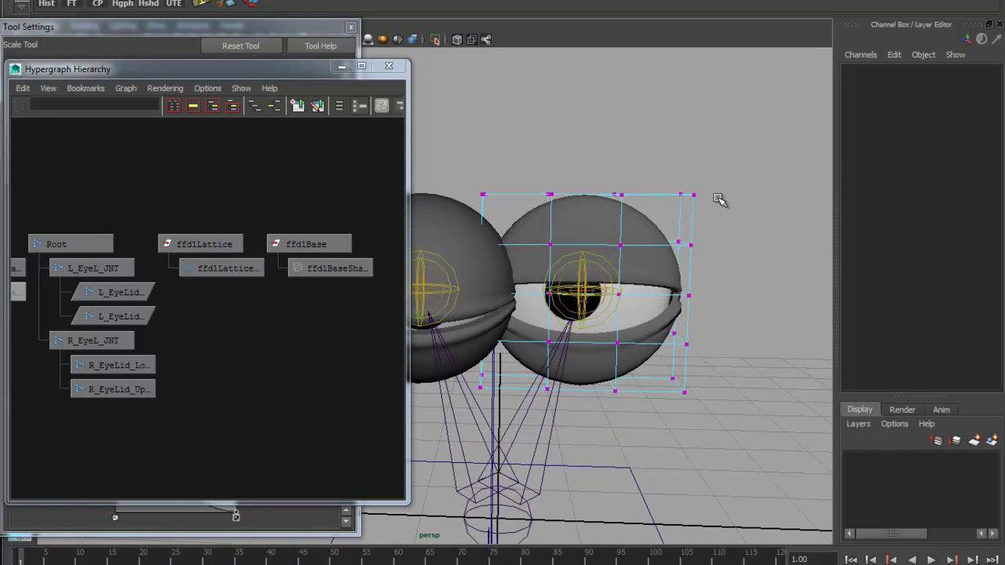
pyautogui.moveTo(666, 217); pyautogui.dragTo(666, 226)
pyautogui.keyDown('alt'); pyautogui.moveTo(703, 258); pyautogui.dragTo(688, 252); pyautogui.keyUp('alt')
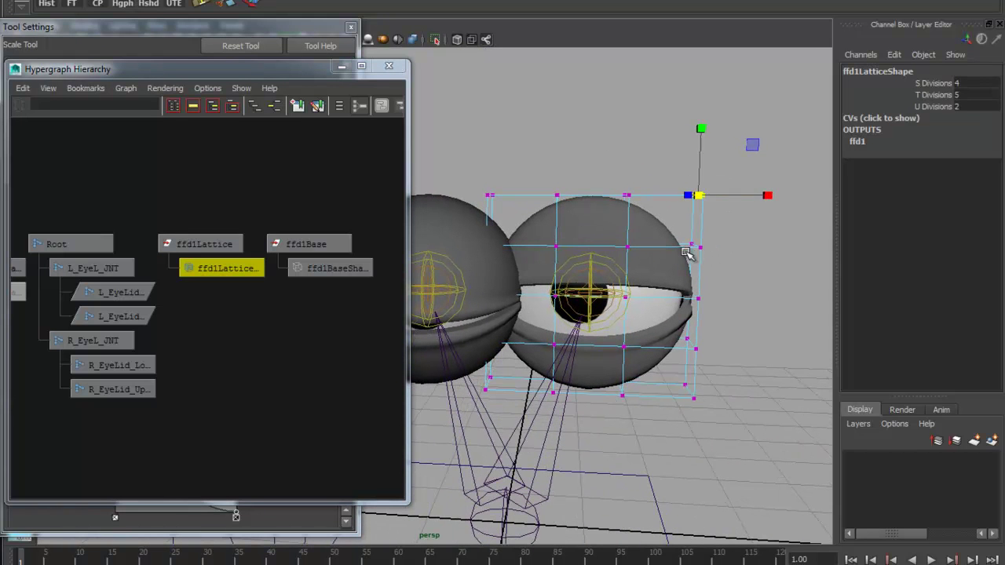
pyautogui.press('w')
pyautogui.moveTo(776, 195); pyautogui.dragTo(729, 195)
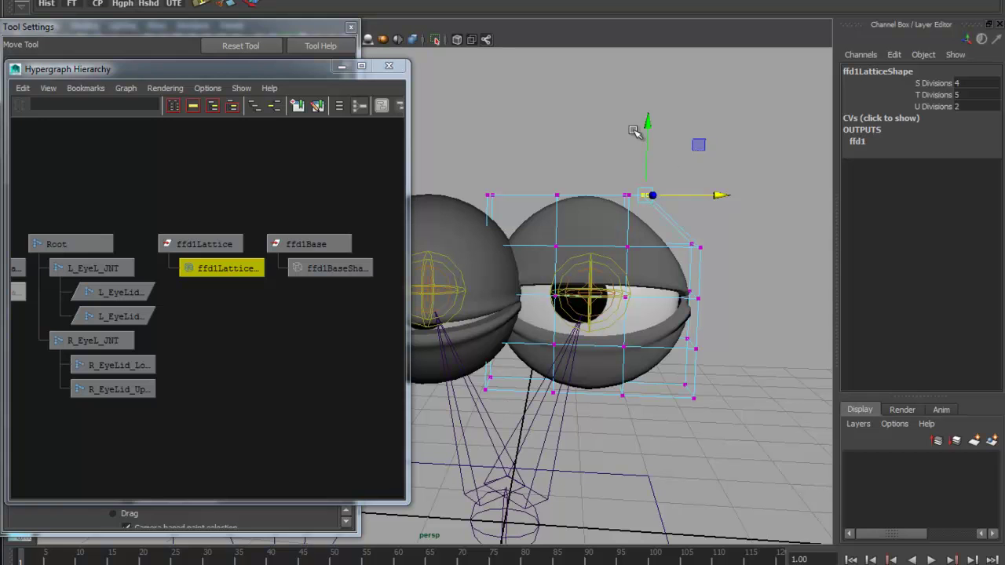
# - Move the group of upper outer lattice points inward and down to slope the top of the left eye
pyautogui.moveTo(607, 173); pyautogui.dragTo(708, 254)
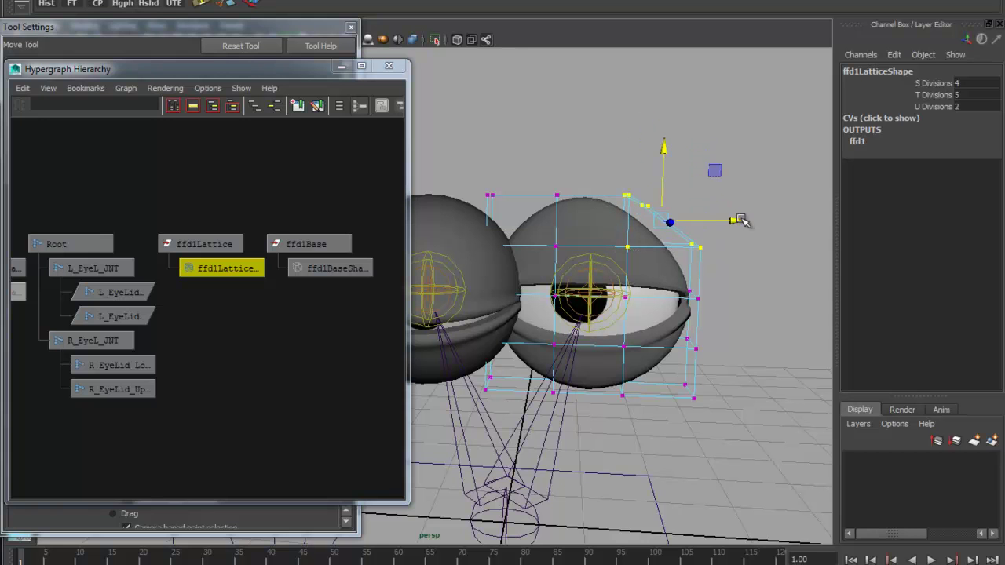
pyautogui.moveTo(742, 221); pyautogui.dragTo(725, 222)
pyautogui.moveTo(652, 152); pyautogui.dragTo(653, 170)
pyautogui.moveTo(628, 220)
pyautogui.keyDown('alt'); pyautogui.mouseDown()
pyautogui.moveTo(621, 242)
pyautogui.moveTo(635, 285)
pyautogui.moveTo(642, 254)
pyautogui.moveTo(616, 219)
pyautogui.mouseUp(); pyautogui.keyUp('alt')
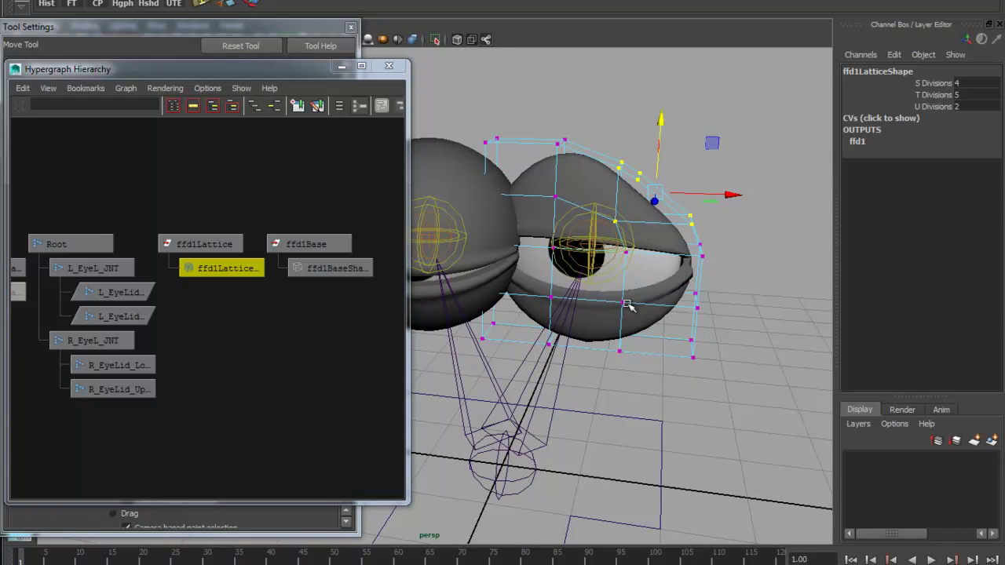
# - Add the Root joint hierarchy to a new display layer and hide that layer
pyautogui.click(493, 509)
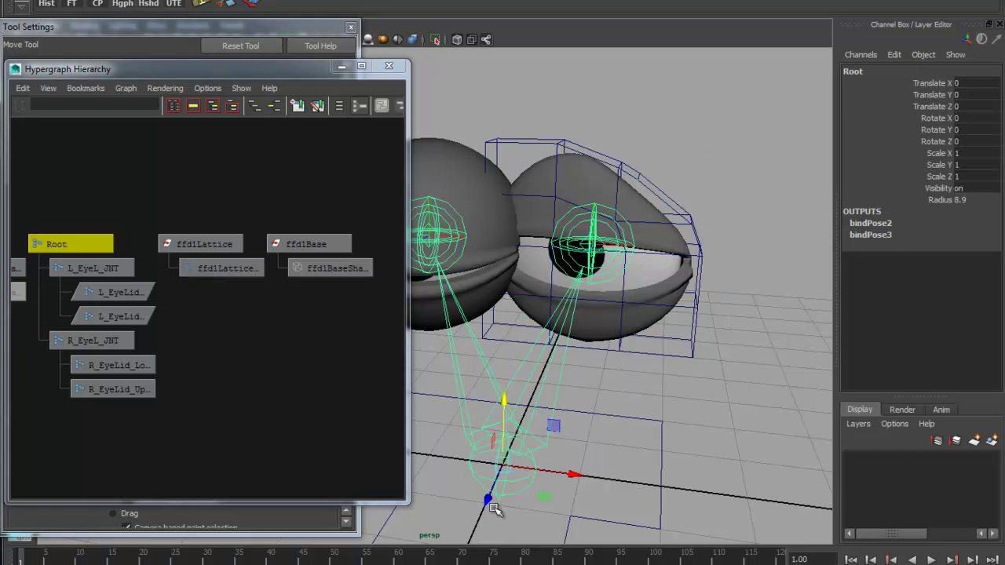
pyautogui.click(992, 442)
pyautogui.click(856, 459)
# - Move the two middle columns of ffd1Lattice points forward along Z so the left eye bows outward
pyautogui.keyDown('alt'); pyautogui.moveTo(574, 287); pyautogui.dragTo(585, 287); pyautogui.keyUp('alt')
pyautogui.click(553, 162)
pyautogui.moveTo(553, 163); pyautogui.dragTo(512, 160, button='right')
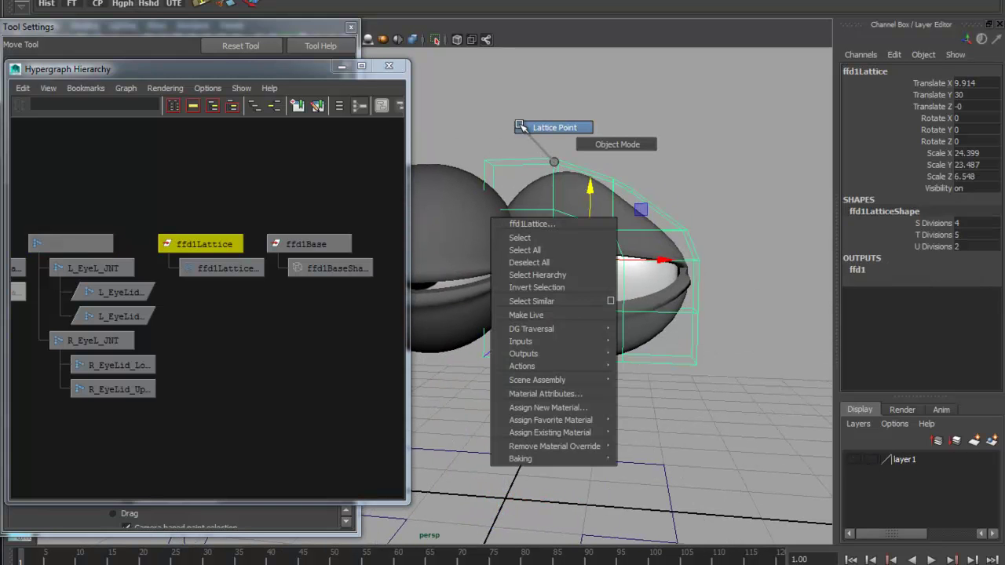
pyautogui.moveTo(520, 125); pyautogui.dragTo(520, 125, button='right')
pyautogui.keyDown('alt'); pyautogui.moveTo(533, 219); pyautogui.dragTo(594, 227); pyautogui.keyUp('alt')
pyautogui.moveTo(537, 122); pyautogui.dragTo(460, 424)
pyautogui.keyDown('alt'); pyautogui.moveTo(605, 262); pyautogui.dragTo(519, 204); pyautogui.keyUp('alt')
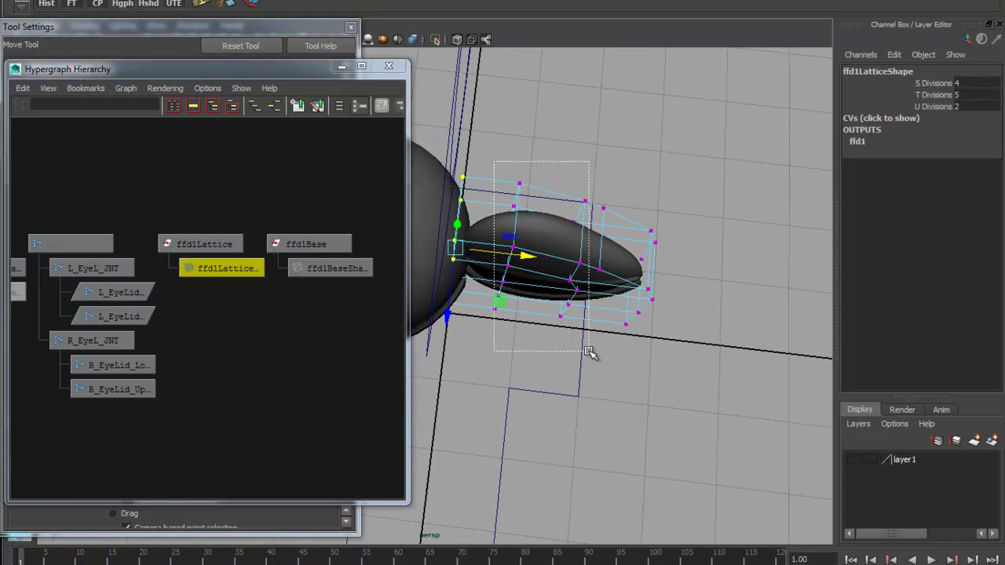
pyautogui.moveTo(610, 354); pyautogui.dragTo(610, 353)
pyautogui.keyDown('alt'); pyautogui.moveTo(611, 353); pyautogui.dragTo(565, 306); pyautogui.keyUp('alt')
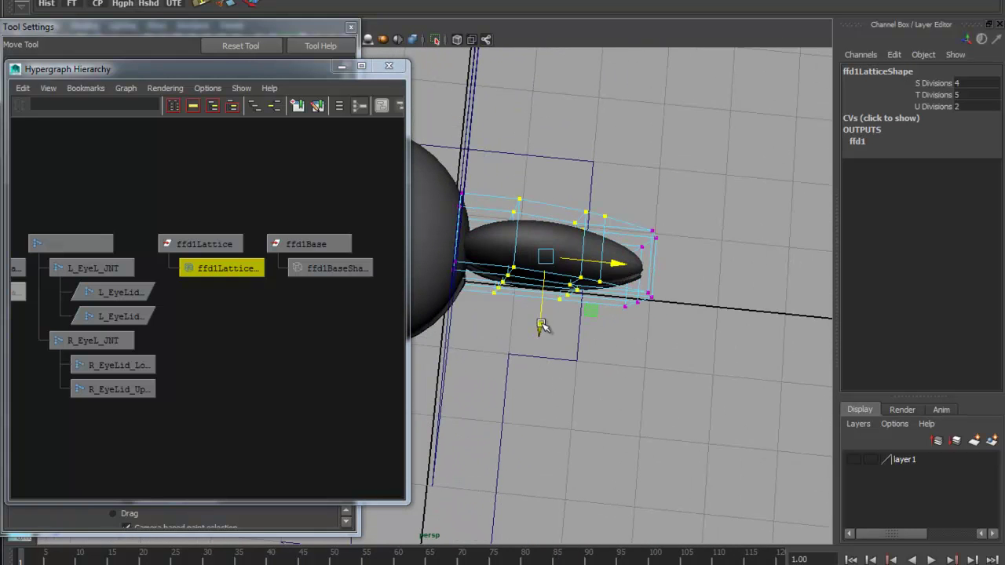
pyautogui.keyDown('alt'); pyautogui.moveTo(541, 351); pyautogui.dragTo(655, 225); pyautogui.keyUp('alt')
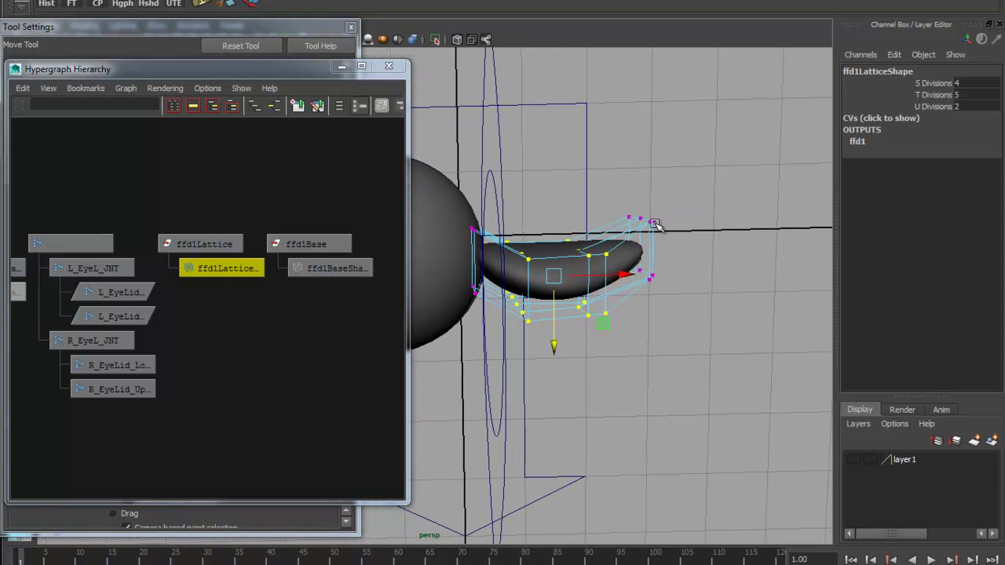
# - Adjust the outer columns of lattice points along Z so the left eye curves backward toward its outer corner
pyautogui.moveTo(651, 298); pyautogui.dragTo(565, 239)
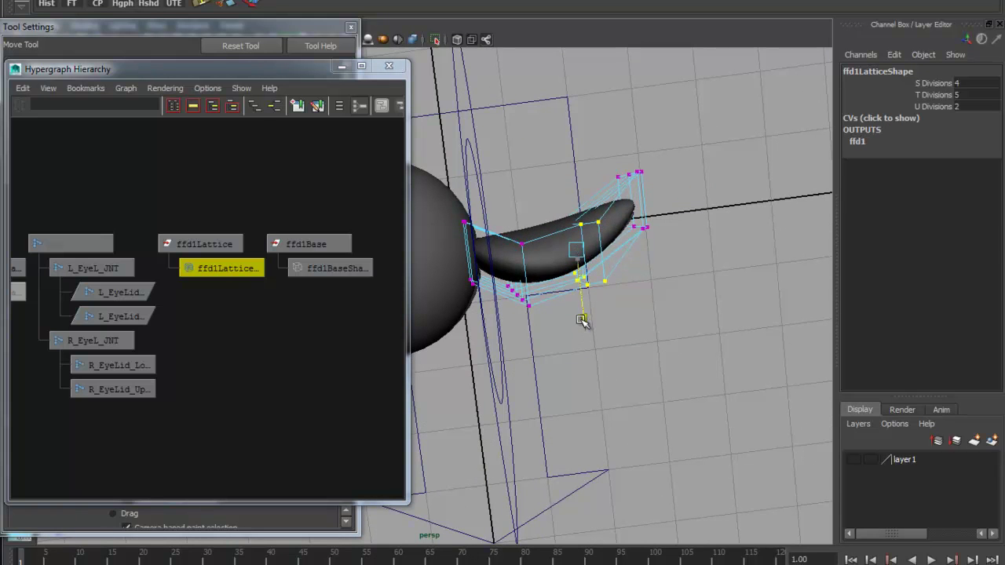
pyautogui.keyDown('alt'); pyautogui.moveTo(582, 317); pyautogui.dragTo(577, 240); pyautogui.keyUp('alt')
pyautogui.click(542, 158)
# - Test the left eyelid by changing Eye_Ctrl's Blink L to 5.1 and then to -2.9
pyautogui.keyDown('alt'); pyautogui.moveTo(697, 234); pyautogui.dragTo(456, 236, button='right'); pyautogui.keyUp('alt')
pyautogui.keyDown('alt'); pyautogui.moveTo(475, 237); pyautogui.dragTo(543, 282, button='middle'); pyautogui.keyUp('alt')
pyautogui.click(548, 144)
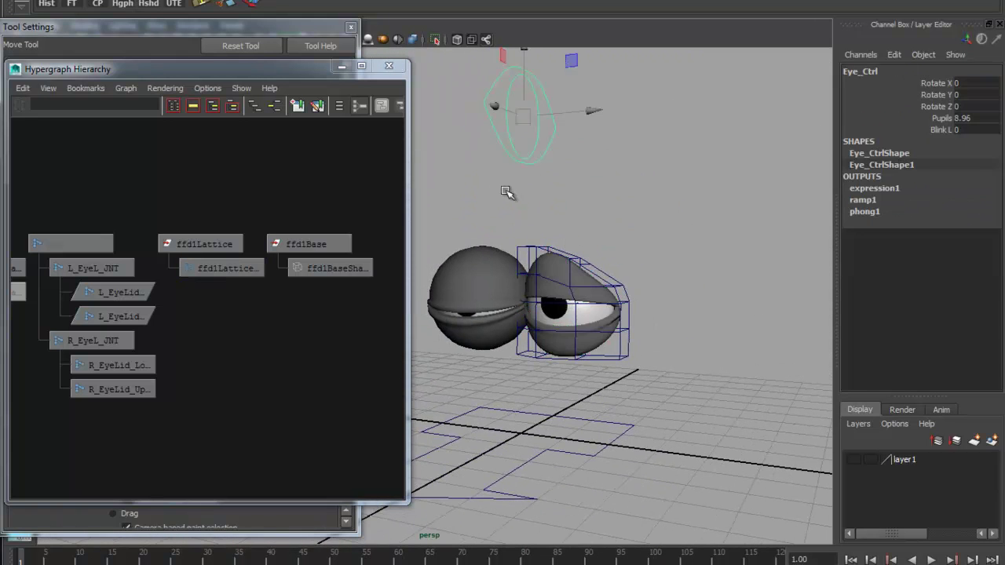
pyautogui.click(945, 129)
pyautogui.moveTo(684, 227); pyautogui.dragTo(715, 229, button='middle')
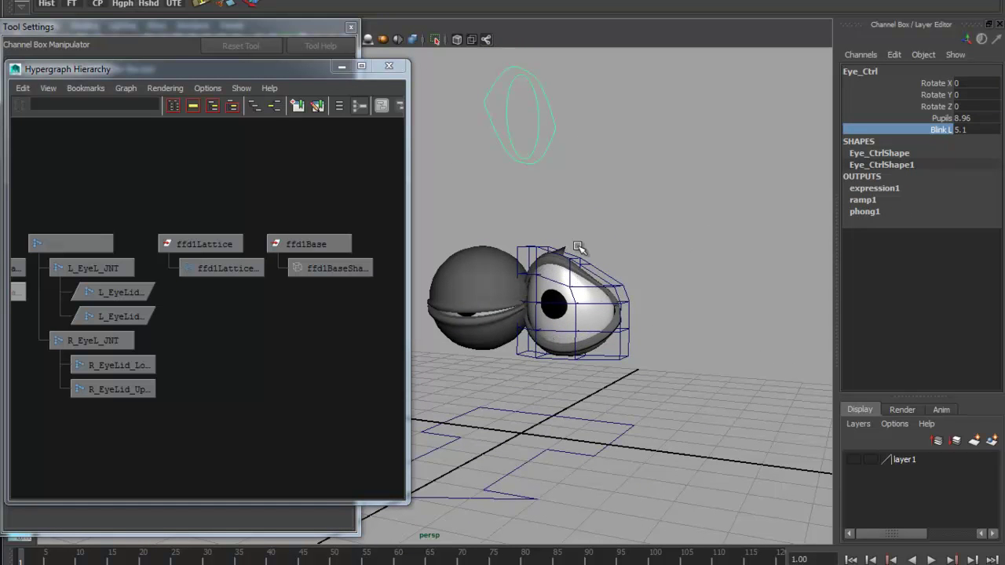
pyautogui.scroll(4, 600, 292)
pyautogui.moveTo(757, 204); pyautogui.dragTo(680, 229, button='middle')
pyautogui.keyDown('alt'); pyautogui.moveTo(680, 229); pyautogui.dragTo(632, 270); pyautogui.keyUp('alt')
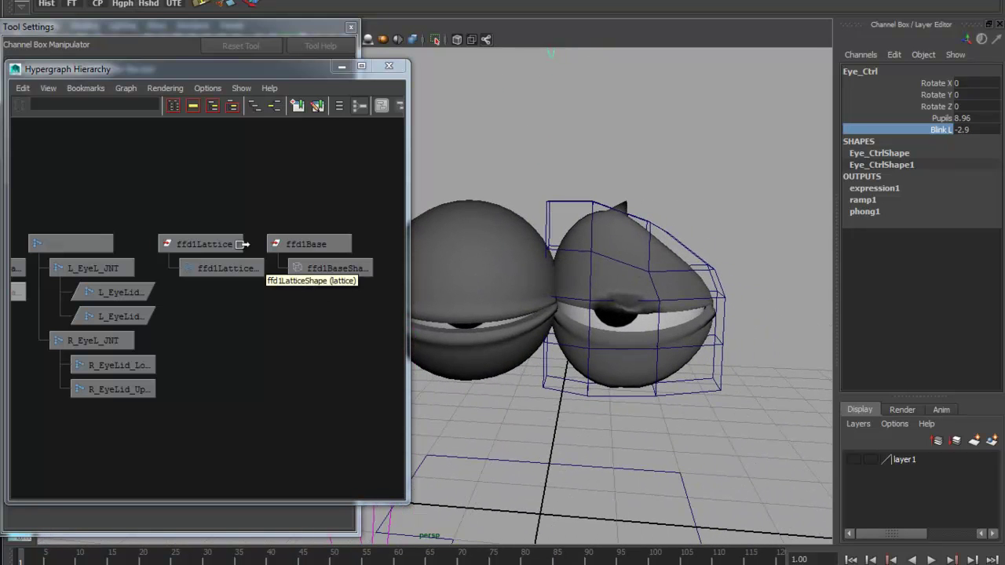
# - Scale ffd1Lattice and ffd1Base up together, bringing both to X 27.526 and Y 26.498 with the base at Z 27.332
pyautogui.moveTo(222, 210); pyautogui.dragTo(271, 252)
pyautogui.press('w')
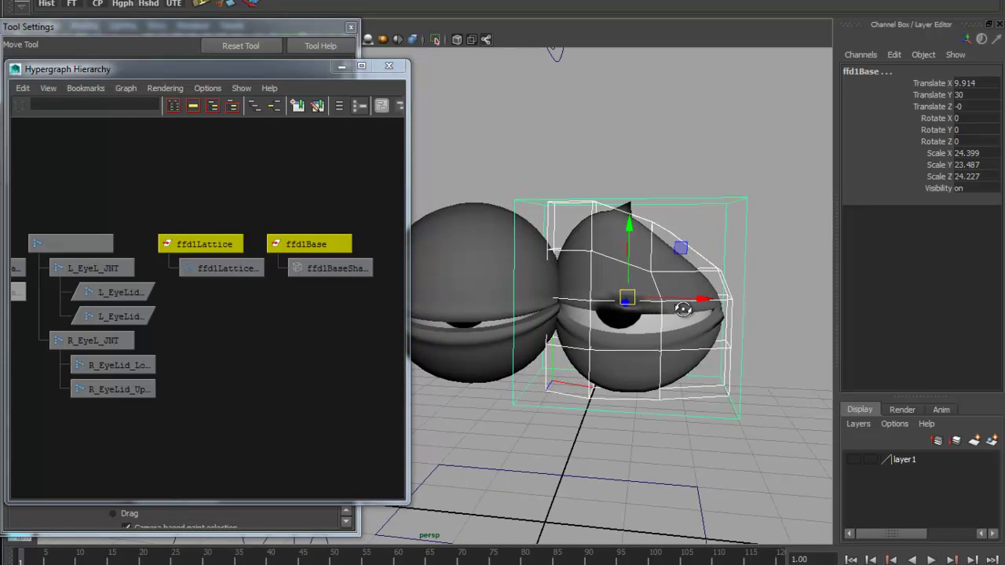
pyautogui.press('r')
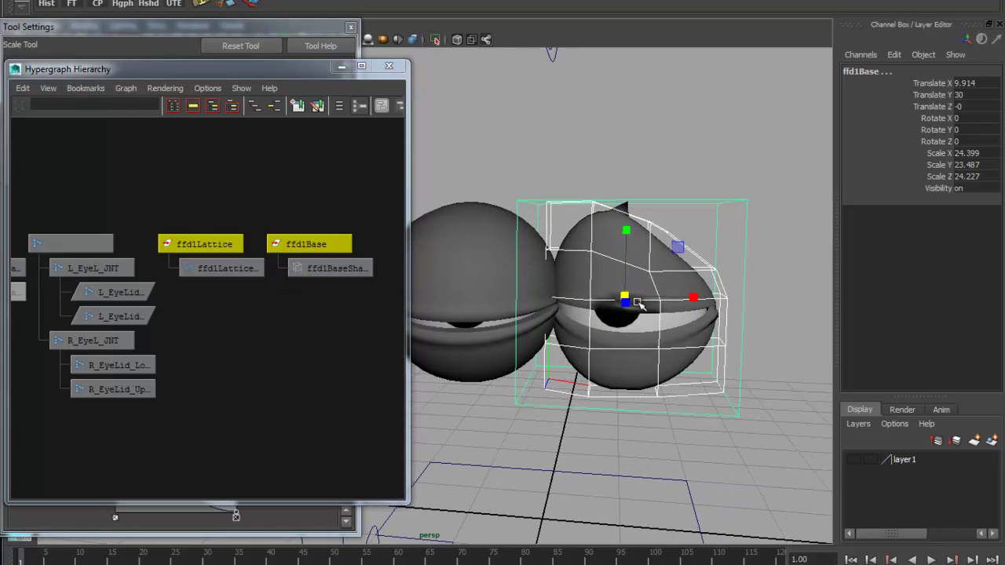
pyautogui.keyDown('alt'); pyautogui.moveTo(695, 299); pyautogui.dragTo(654, 350); pyautogui.keyUp('alt')
pyautogui.keyDown('alt'); pyautogui.moveTo(583, 237); pyautogui.dragTo(618, 308); pyautogui.keyUp('alt')
pyautogui.hotkey('ctrl', 'z')
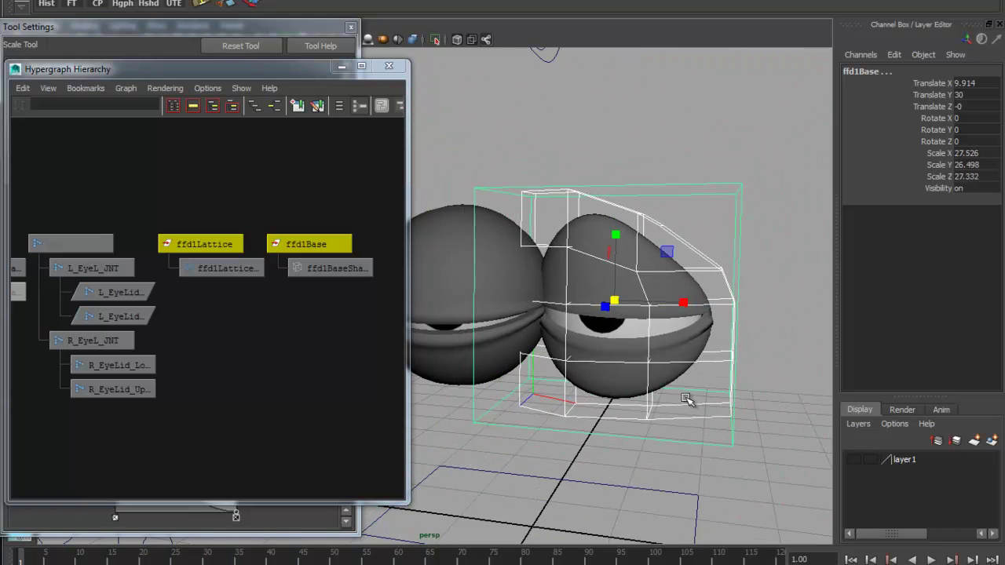
pyautogui.keyDown('alt'); pyautogui.moveTo(741, 342); pyautogui.dragTo(644, 367); pyautogui.keyUp('alt')
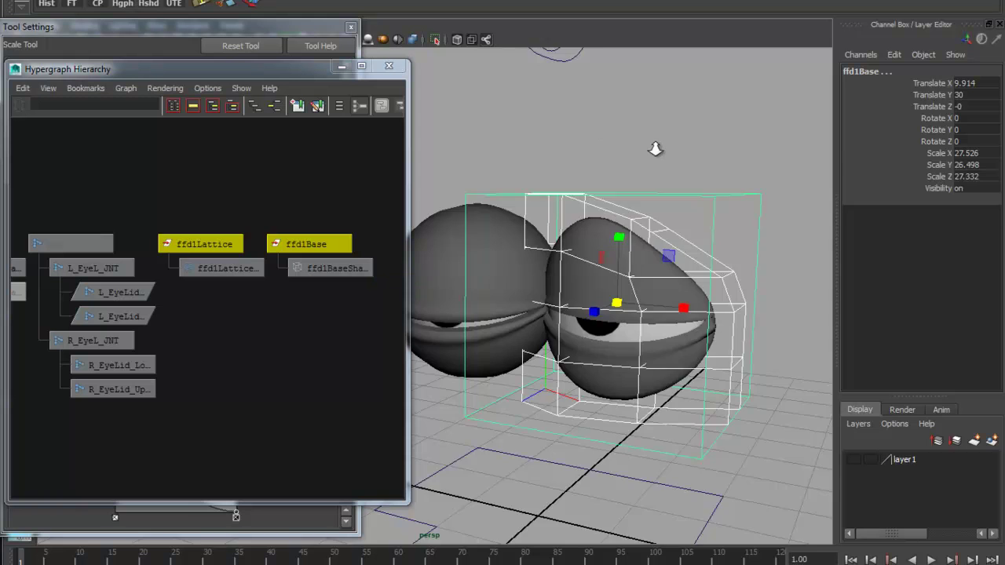
# - Set the Blink L attribute of Eye_Ctrl to 1.8
pyautogui.keyDown('alt'); pyautogui.moveTo(655, 150); pyautogui.dragTo(514, 91, button='right'); pyautogui.keyUp('alt')
pyautogui.click(512, 91)
pyautogui.click(952, 130)
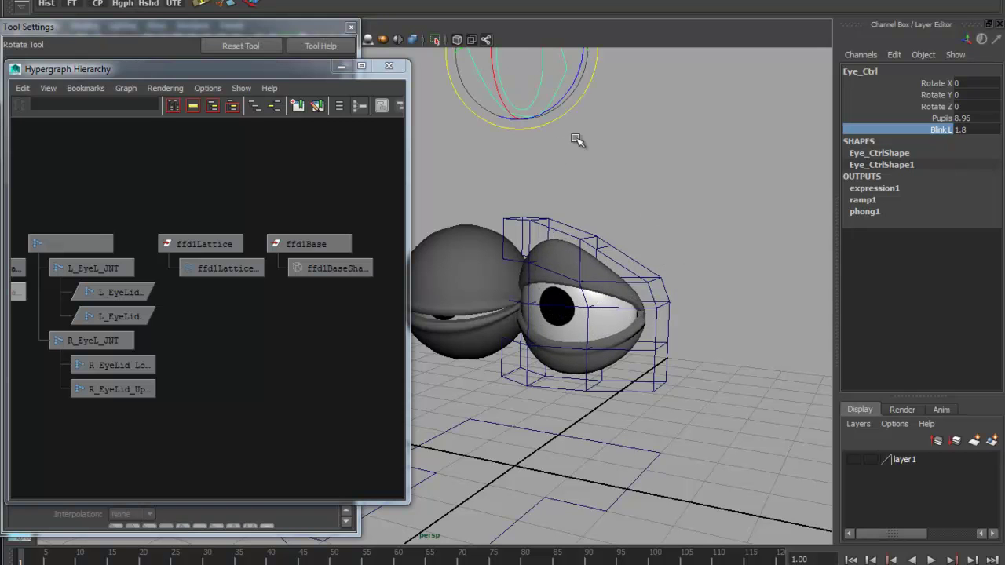
# - Rotate Eye_Ctrl to test how the deformed eye looks around, and undo the rotation
pyautogui.moveTo(530, 94); pyautogui.dragTo(557, 96)
pyautogui.press('z')
pyautogui.keyDown('alt'); pyautogui.moveTo(707, 292); pyautogui.dragTo(614, 312); pyautogui.keyUp('alt')
pyautogui.keyDown('alt'); pyautogui.moveTo(594, 307); pyautogui.dragTo(615, 302, button='middle'); pyautogui.keyUp('alt')
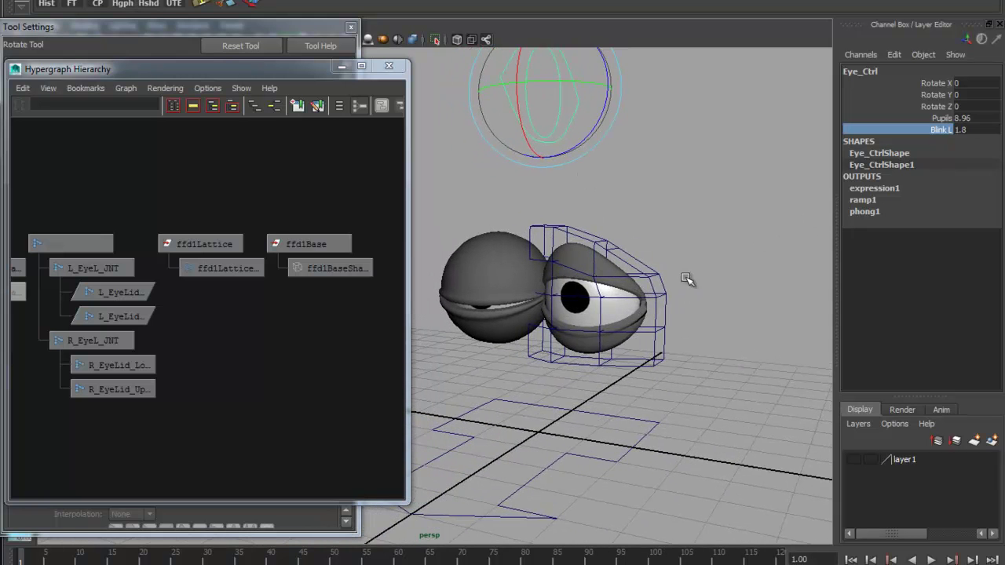
pyautogui.keyDown('alt'); pyautogui.moveTo(620, 314); pyautogui.dragTo(642, 327, button='right'); pyautogui.keyUp('alt')
pyautogui.keyDown('alt'); pyautogui.moveTo(643, 327); pyautogui.dragTo(594, 333, button='middle'); pyautogui.keyUp('alt')
pyautogui.keyDown('alt'); pyautogui.moveTo(579, 295); pyautogui.dragTo(563, 206, button='right'); pyautogui.keyUp('alt')
# - Select ffd1Lattice, close the Tool Settings window and reopen the Hypergraph Hierarchy
pyautogui.click(393, 69)
pyautogui.keyDown('alt'); pyautogui.moveTo(542, 257); pyautogui.dragTo(594, 295); pyautogui.keyUp('alt')
pyautogui.click(568, 222)
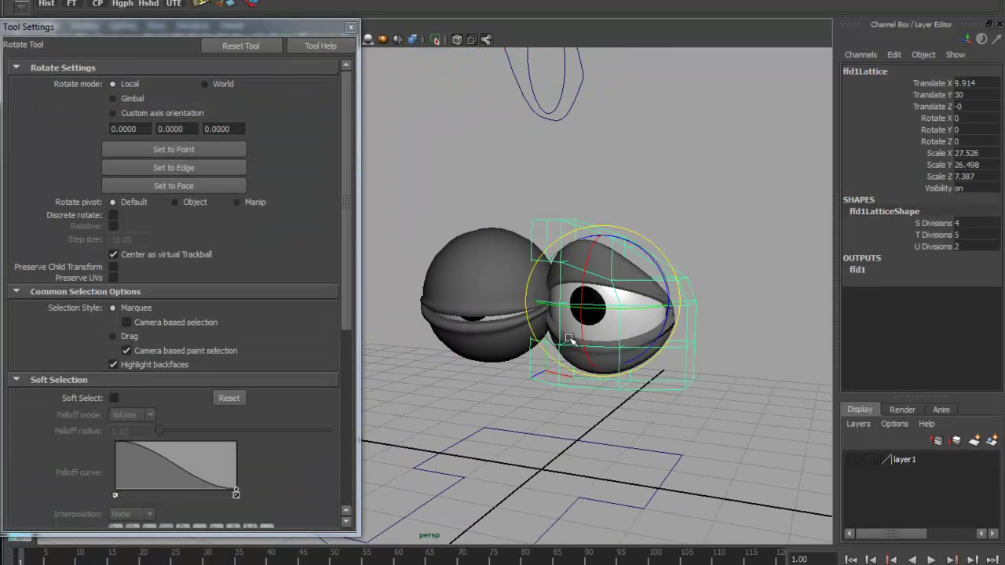
pyautogui.keyDown('alt'); pyautogui.moveTo(666, 303); pyautogui.dragTo(612, 314); pyautogui.keyUp('alt')
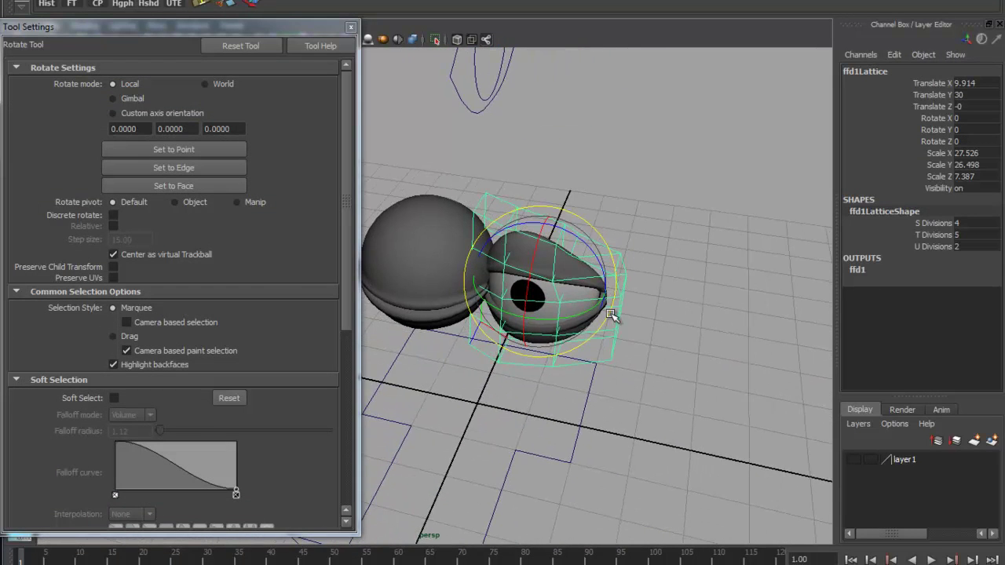
pyautogui.click(351, 28)
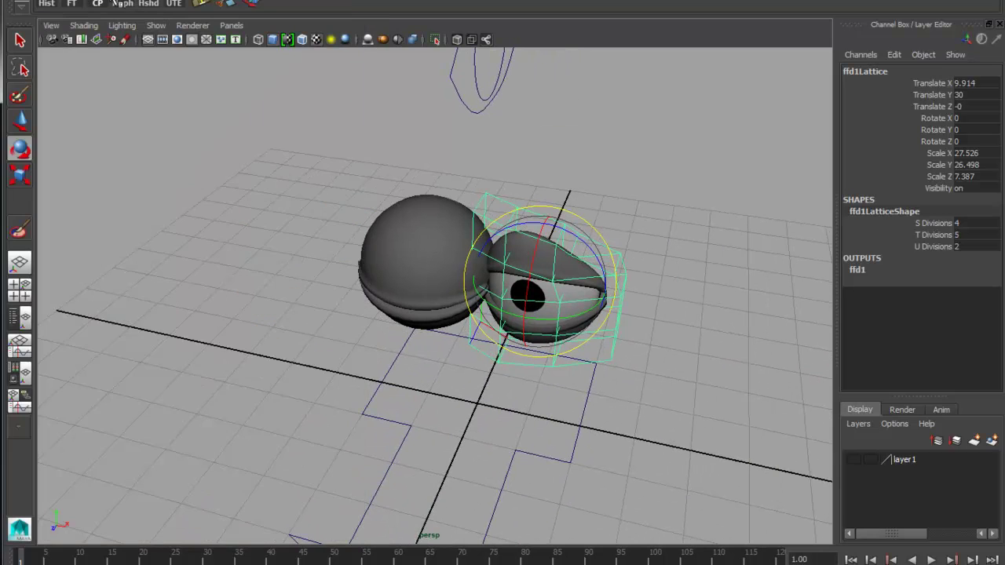
pyautogui.click(123, 4)
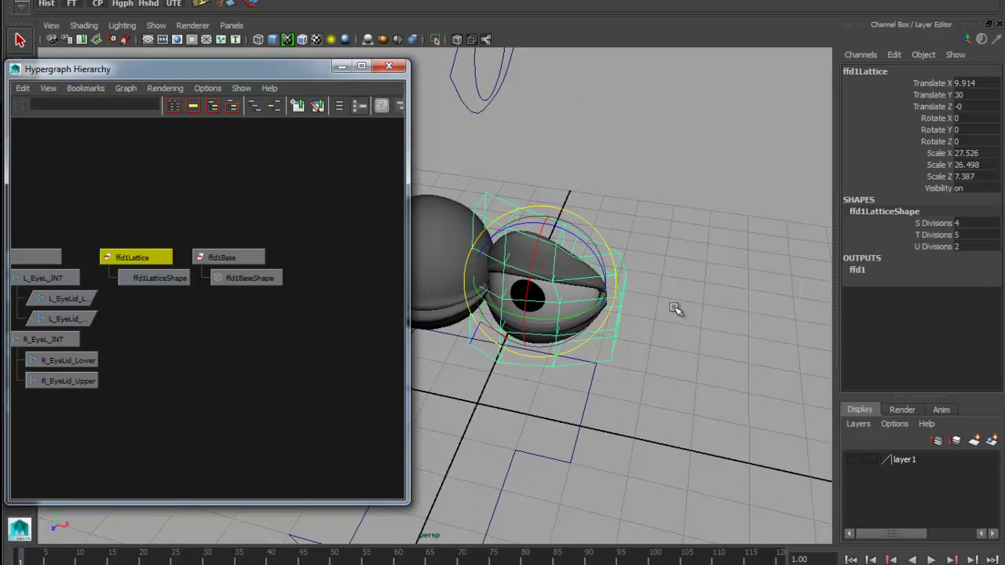
# - Duplicate ffd1Lattice and move the copy beside the eyes to a Translate X of about 42.9
pyautogui.keyDown('alt'); pyautogui.moveTo(675, 309); pyautogui.dragTo(709, 303); pyautogui.keyUp('alt')
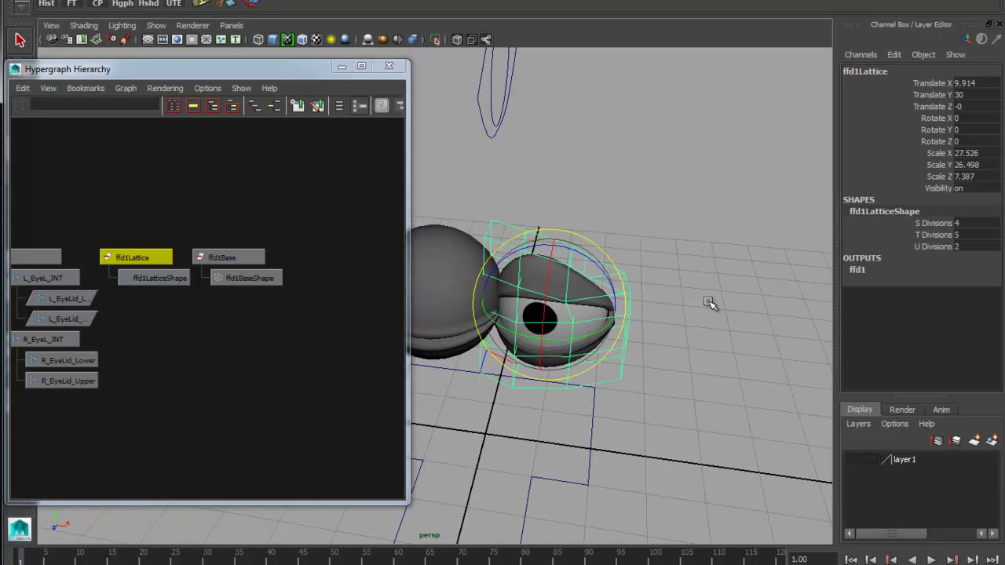
pyautogui.hotkey('ctrl', 'd')
pyautogui.press('w')
pyautogui.moveTo(616, 312); pyautogui.dragTo(827, 336)
pyautogui.keyDown('alt'); pyautogui.moveTo(701, 357); pyautogui.dragTo(609, 357, button='right'); pyautogui.keyUp('alt')
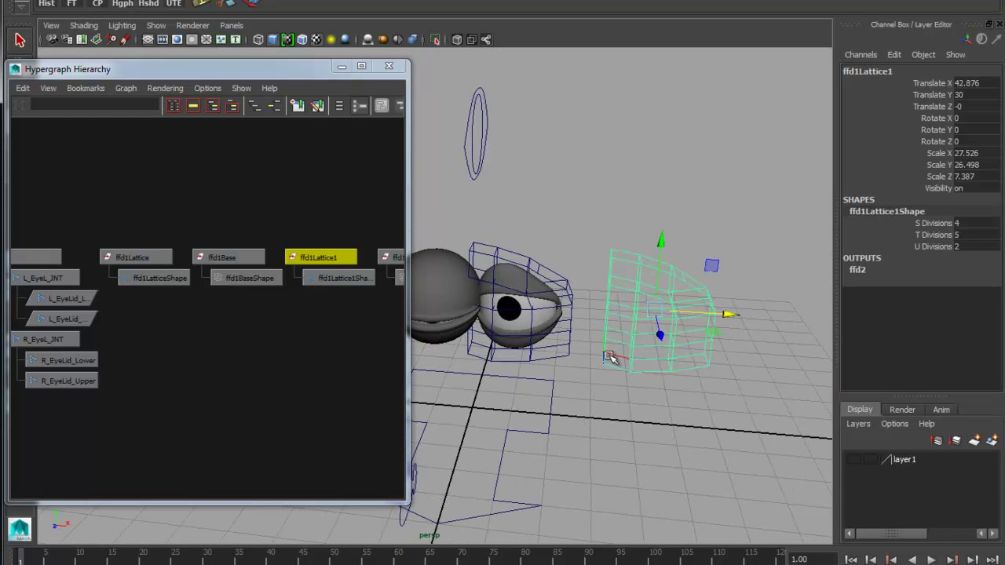
# - Delete the duplicated base ffd1Base1, keeping only the duplicated lattice
pyautogui.keyDown('alt'); pyautogui.moveTo(365, 361); pyautogui.dragTo(220, 354, button='middle'); pyautogui.keyUp('alt')
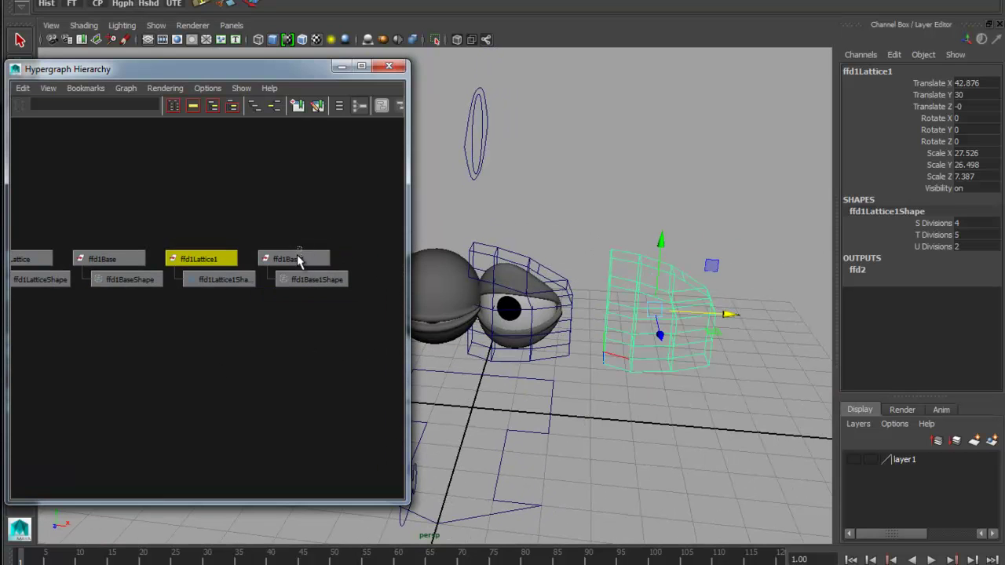
pyautogui.click(293, 259)
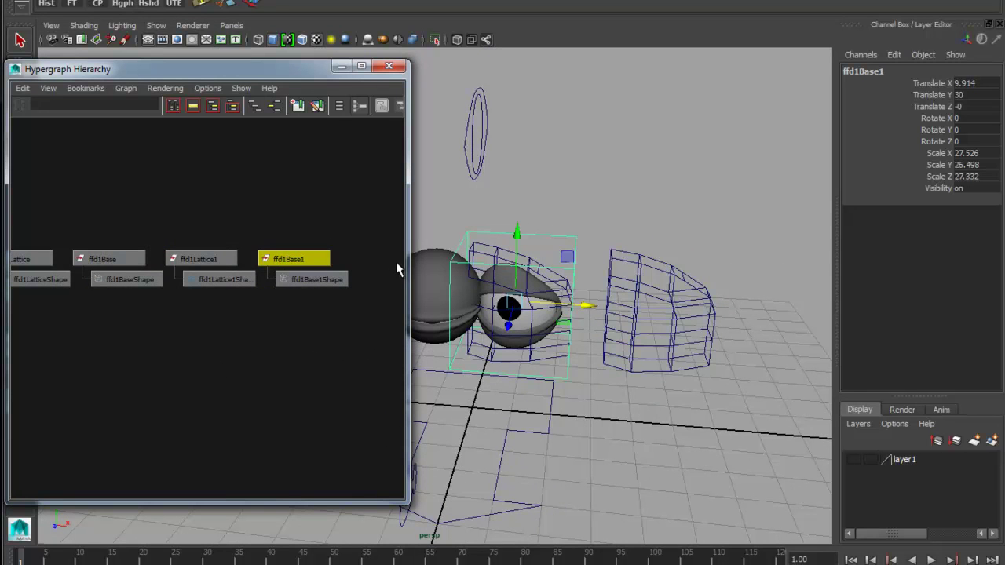
pyautogui.press('Delete')
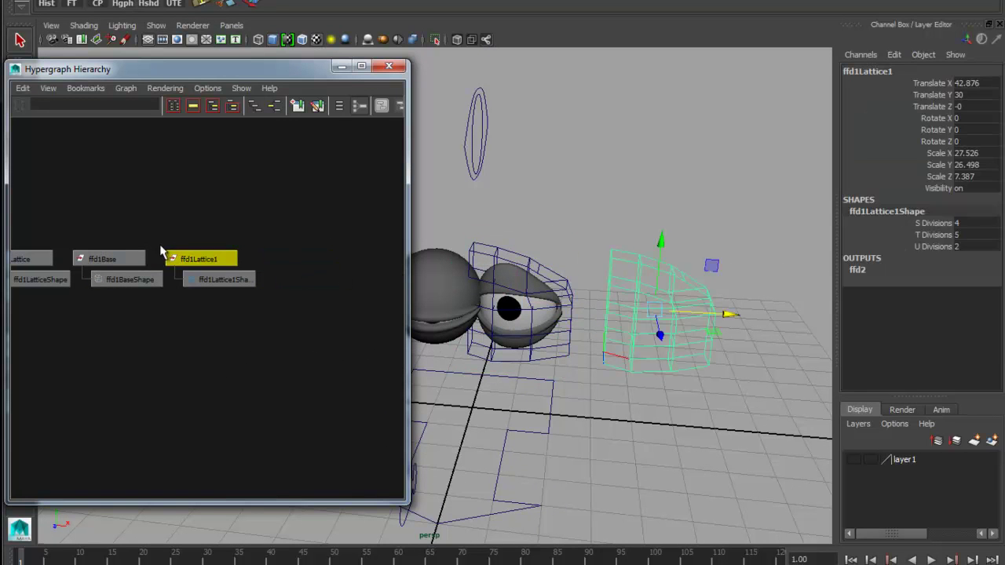
pyautogui.click(94, 260)
pyautogui.click(43, 260)
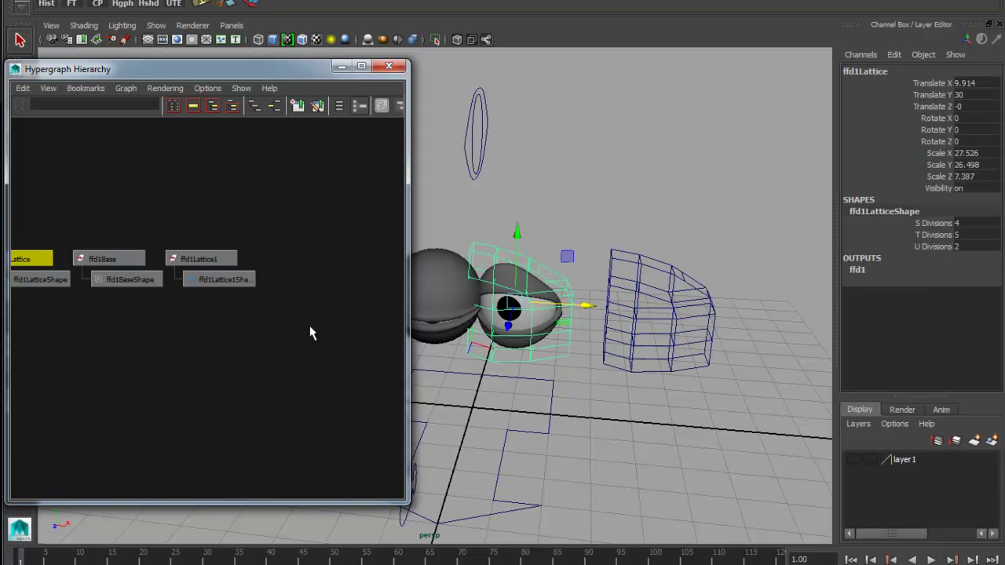
# - Pull the six middle front lattice points of ffd1Lattice1 far forward along Z
pyautogui.keyDown('alt'); pyautogui.moveTo(674, 378); pyautogui.dragTo(620, 329); pyautogui.keyUp('alt')
pyautogui.click(703, 274)
pyautogui.moveTo(608, 331); pyautogui.dragTo(599, 290, button='right')
pyautogui.click(591, 283)
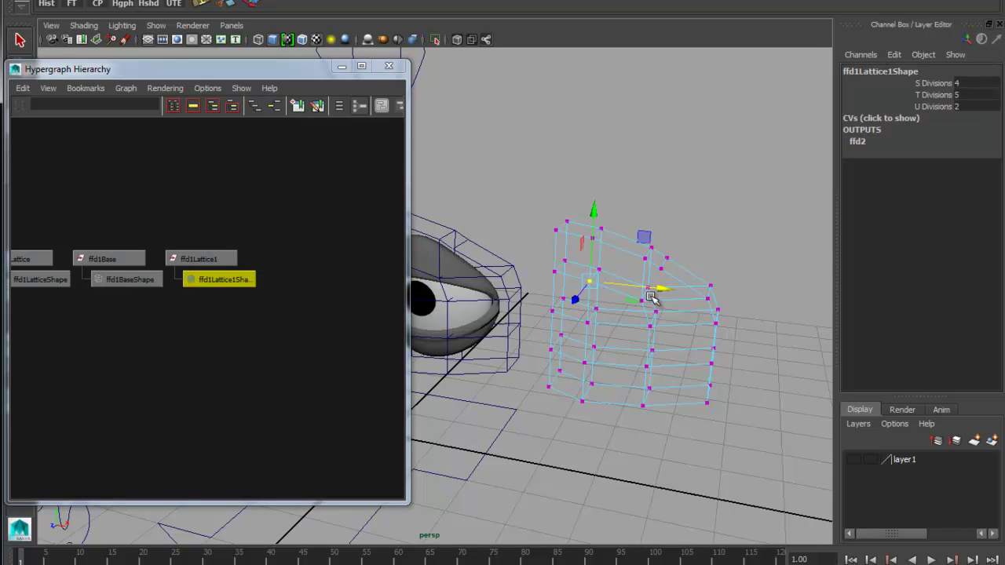
pyautogui.keyDown('shift'); pyautogui.click(640, 300); pyautogui.keyUp('shift')
pyautogui.keyDown('shift'); pyautogui.click(650, 325); pyautogui.keyUp('shift')
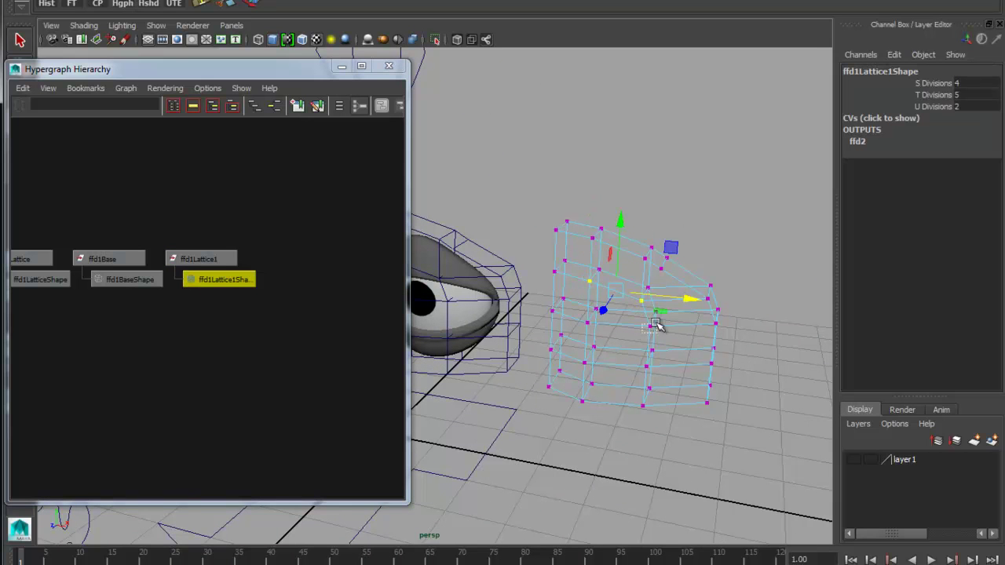
pyautogui.keyDown('shift'); pyautogui.click(587, 323); pyautogui.keyUp('shift')
pyautogui.keyDown('shift'); pyautogui.click(584, 363); pyautogui.keyUp('shift')
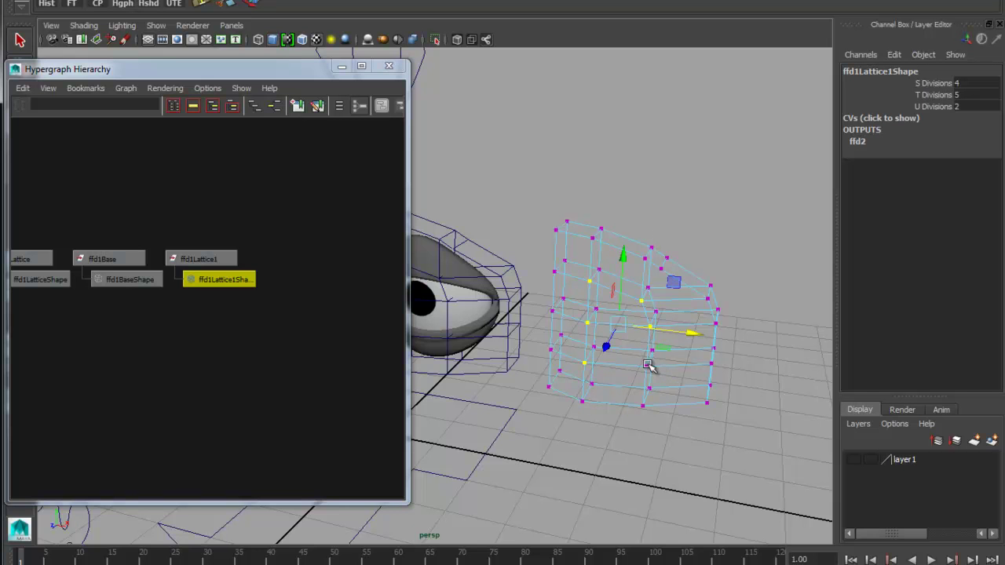
pyautogui.keyDown('alt'); pyautogui.moveTo(646, 367); pyautogui.dragTo(666, 361); pyautogui.keyUp('alt')
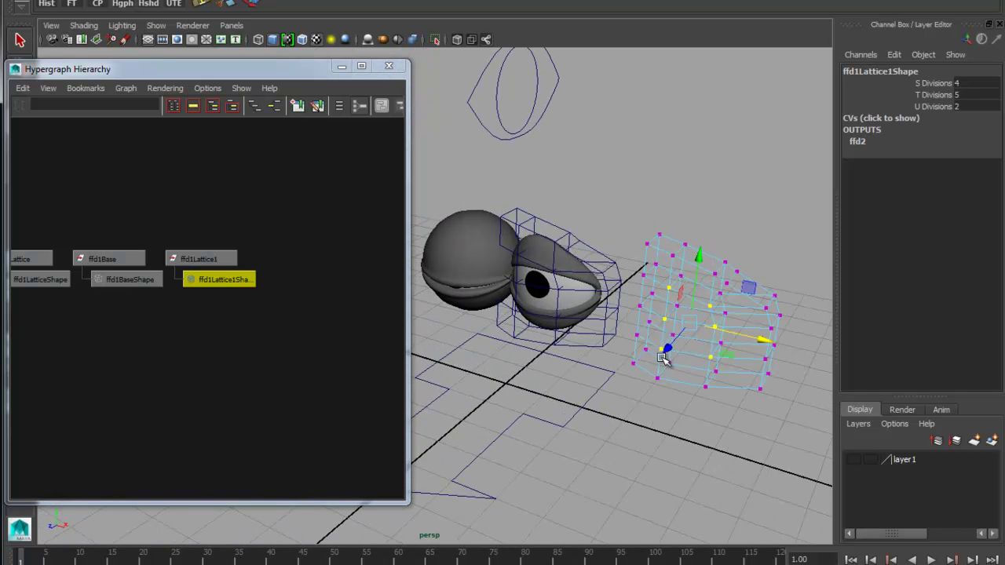
pyautogui.keyDown('alt'); pyautogui.moveTo(572, 426); pyautogui.dragTo(581, 274); pyautogui.keyUp('alt')
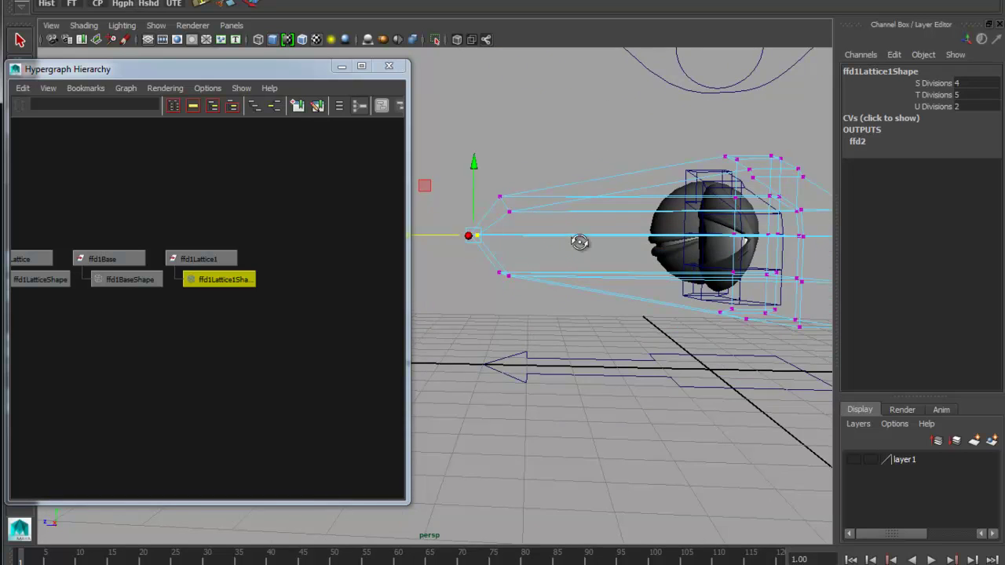
pyautogui.keyDown('alt'); pyautogui.moveTo(579, 240); pyautogui.dragTo(621, 253); pyautogui.keyUp('alt')
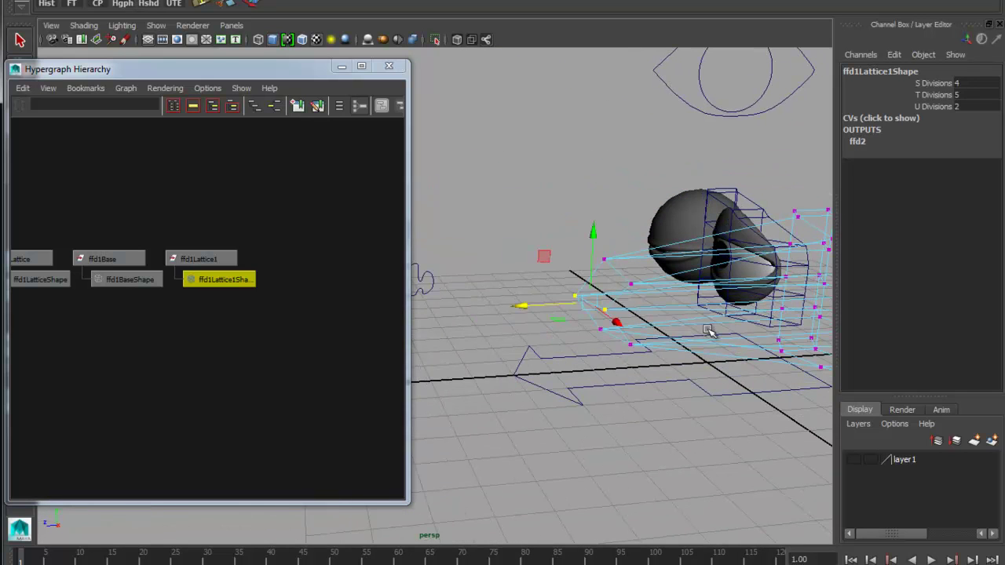
pyautogui.keyDown('alt'); pyautogui.moveTo(709, 332); pyautogui.dragTo(618, 305); pyautogui.keyUp('alt')
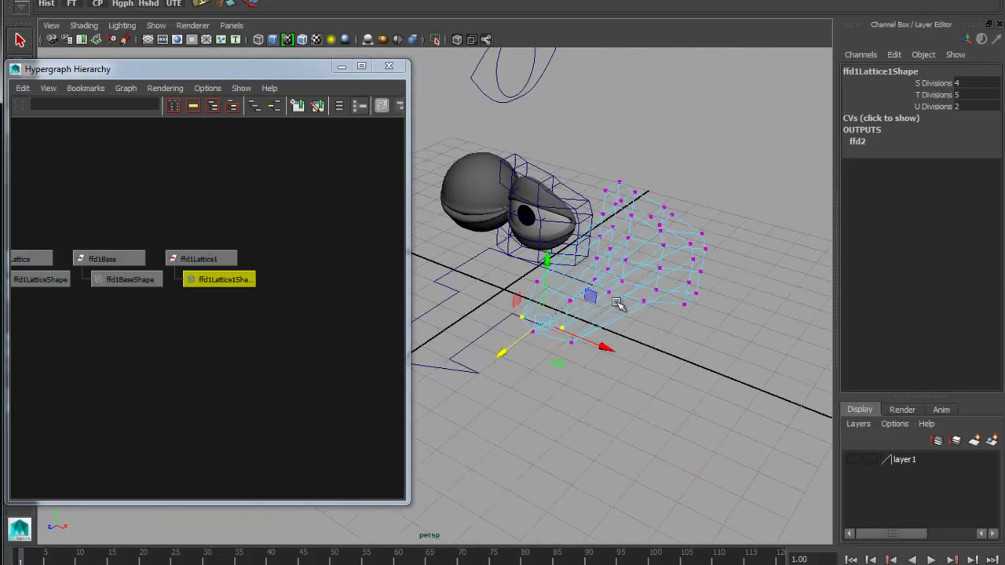
# - Create a blend shape named L_Eye_Startle on ffd1Lattice, using the reshaped duplicate ffd1Lattice1 as its target
pyautogui.click(559, 183)
pyautogui.click(675, 148)
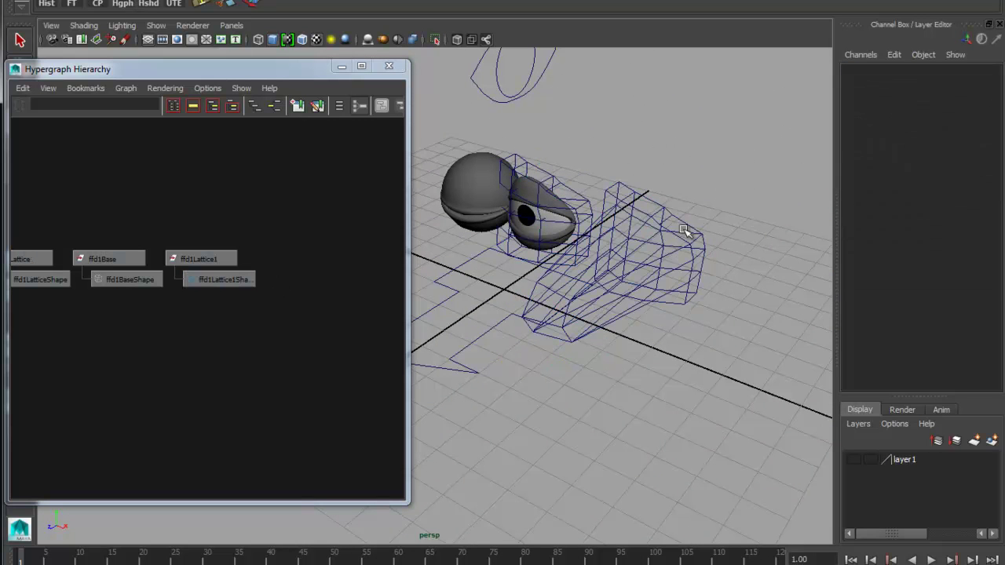
pyautogui.click(675, 219)
pyautogui.keyDown('shift'); pyautogui.click(574, 193); pyautogui.keyUp('shift')
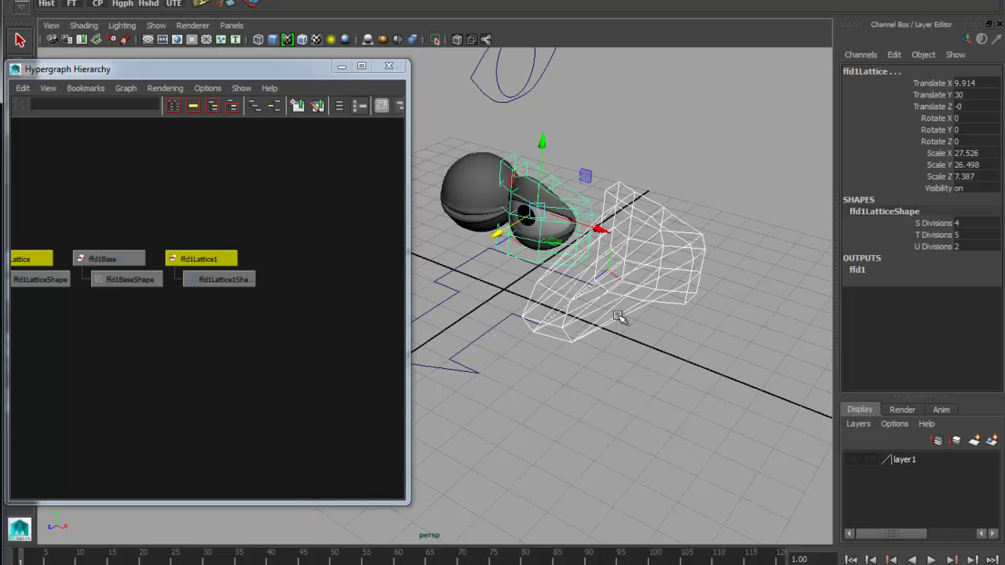
pyautogui.keyDown('alt'); pyautogui.moveTo(619, 316); pyautogui.dragTo(673, 296); pyautogui.keyUp('alt')
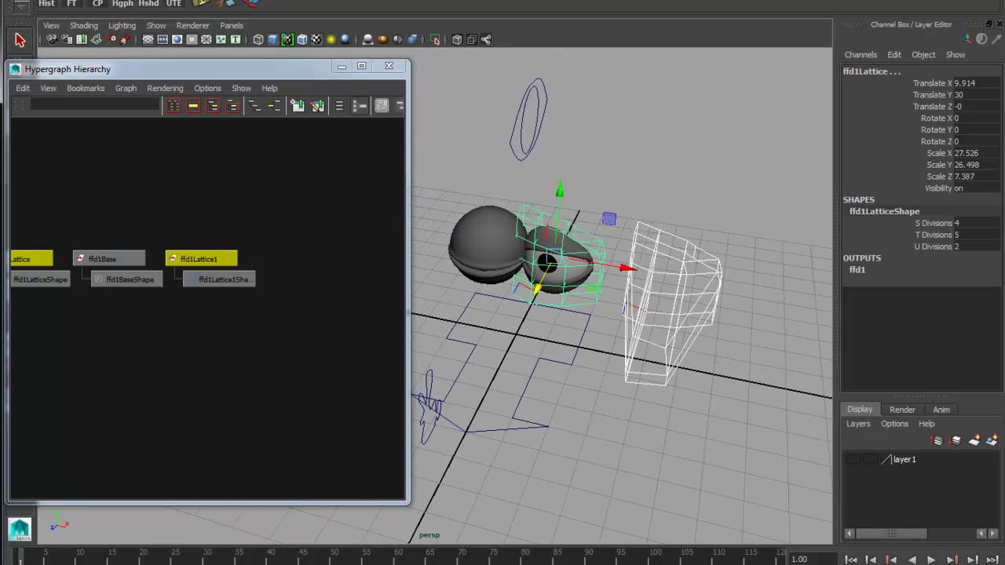
pyautogui.click(369, 2)
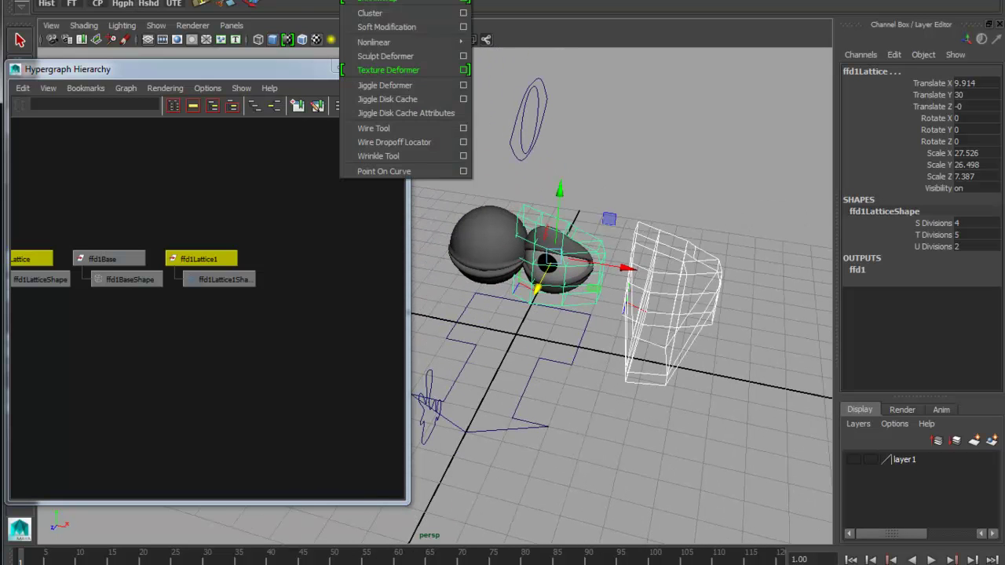
pyautogui.click(463, 1)
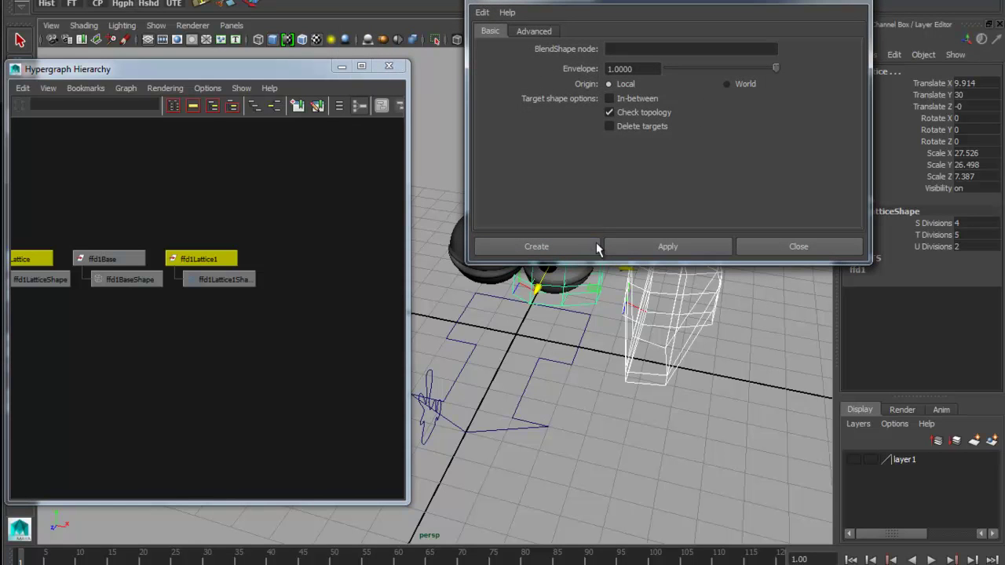
pyautogui.click(635, 48)
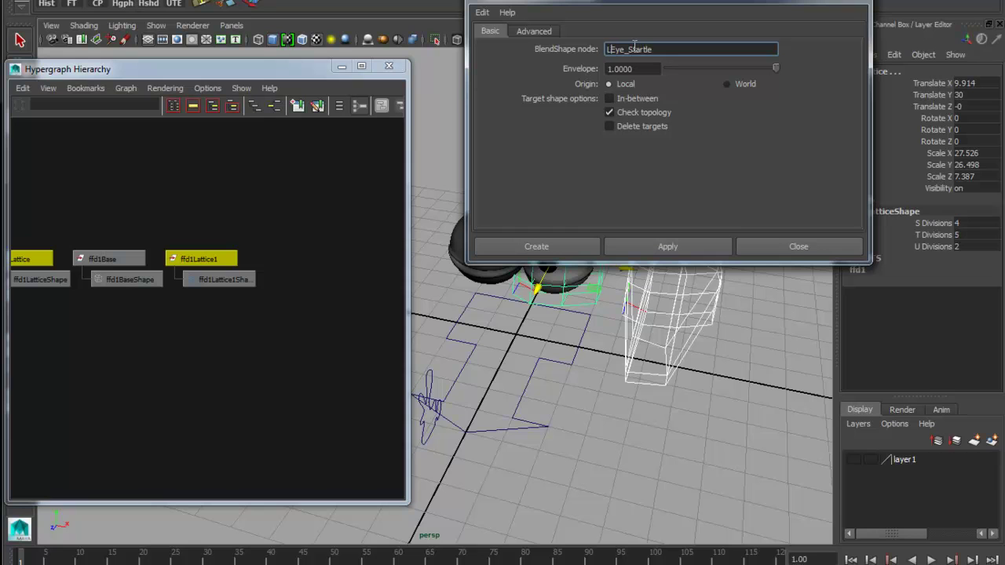
pyautogui.press('Return')
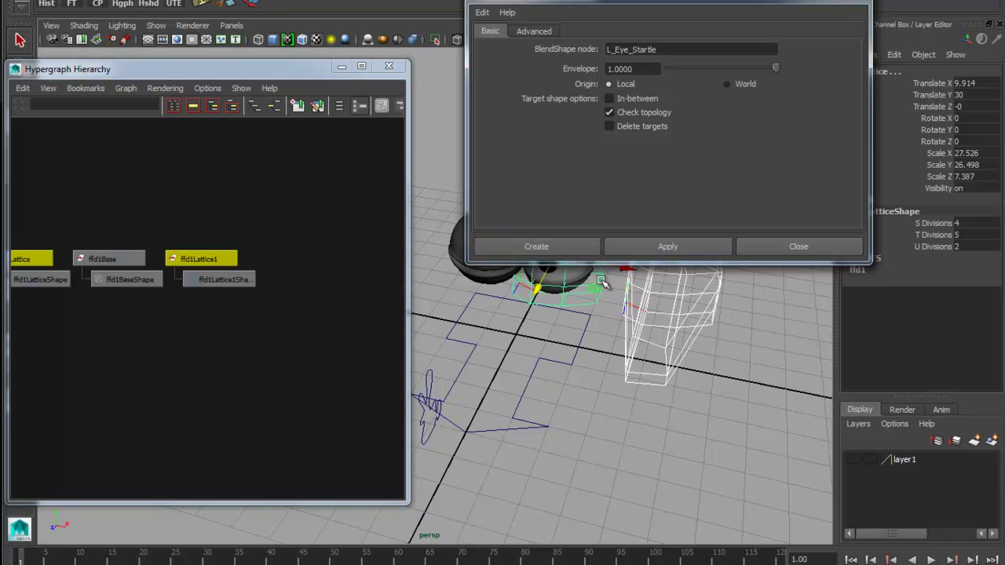
pyautogui.click(539, 247)
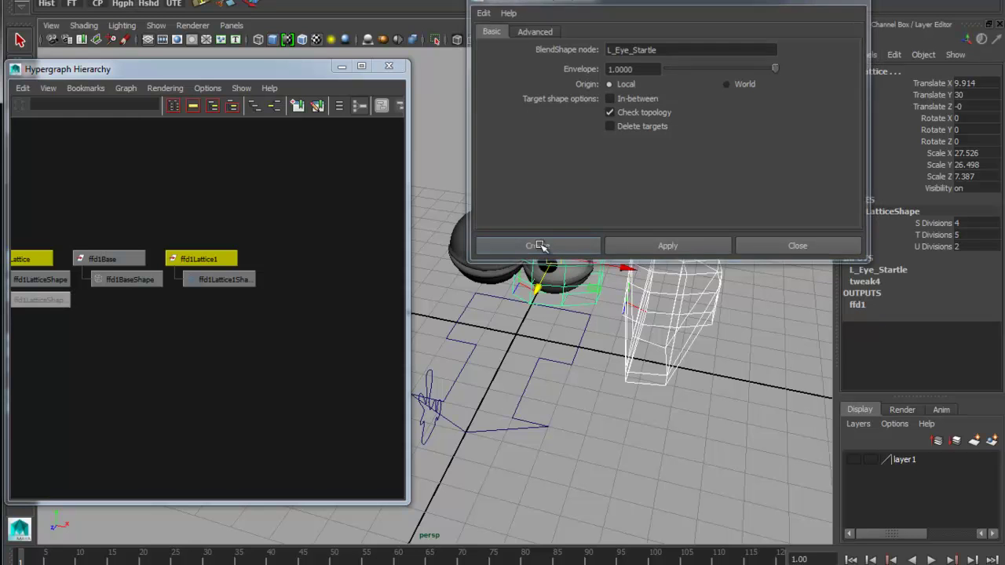
# - Select ffd1Lattice, open the Blend Shape editor and raise the ffd1Lattice1 weight to 1
pyautogui.keyDown('alt'); pyautogui.moveTo(628, 338); pyautogui.dragTo(662, 212); pyautogui.keyUp('alt')
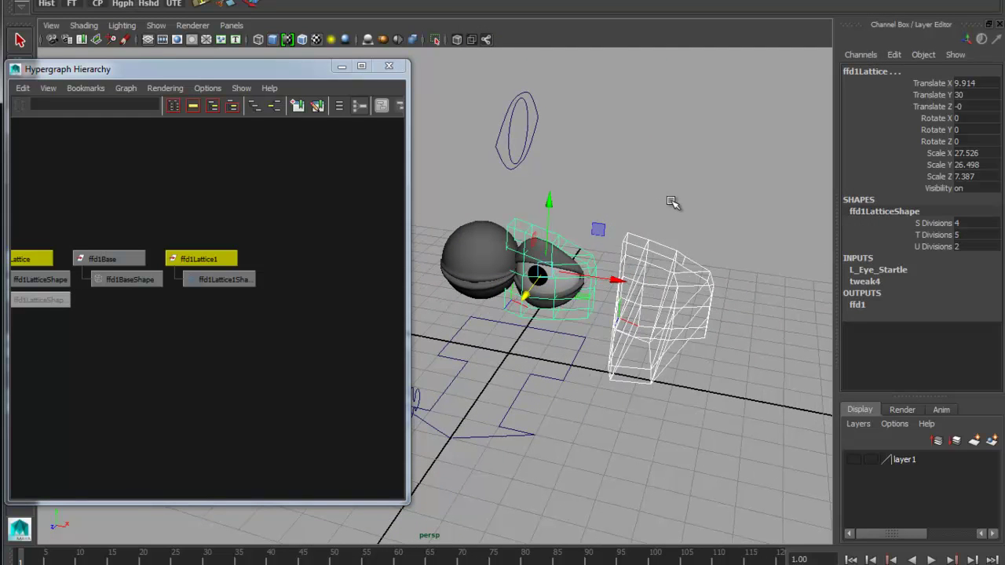
pyautogui.click(671, 204)
pyautogui.click(569, 245)
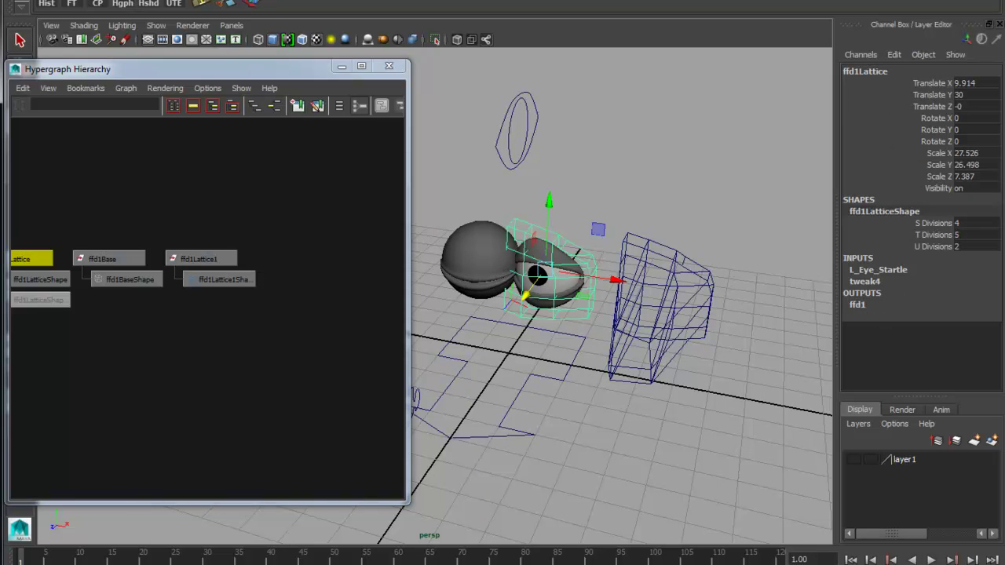
pyautogui.click(175, 0)
pyautogui.moveTo(206, 0)
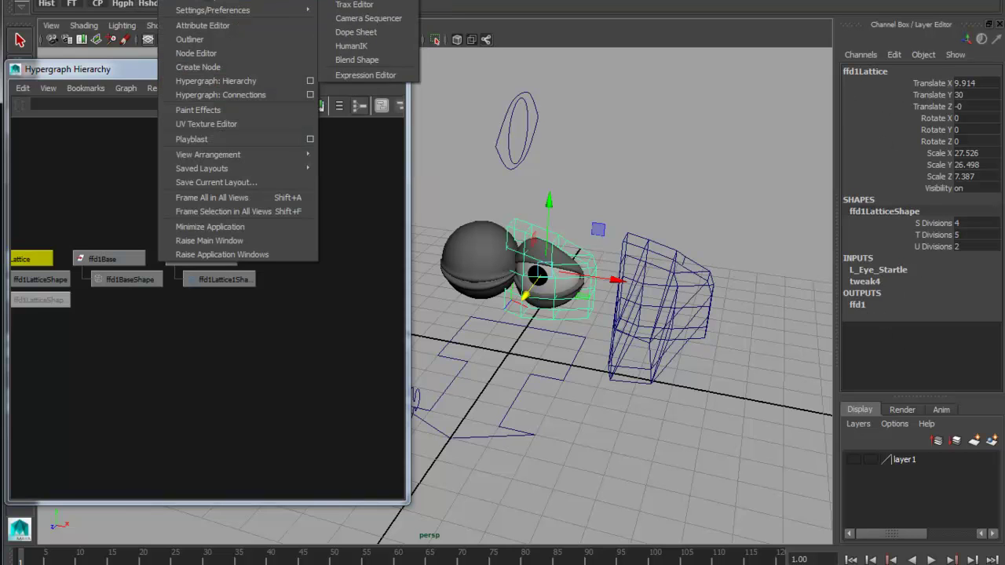
pyautogui.click(366, 74)
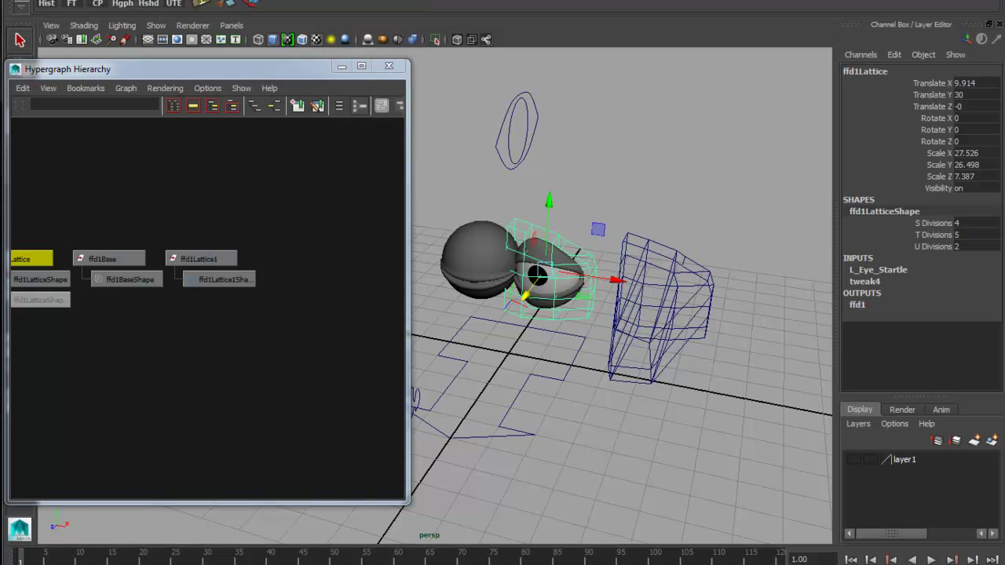
pyautogui.moveTo(1004, 112); pyautogui.dragTo(835, 0)
pyautogui.moveTo(705, 0); pyautogui.dragTo(703, 0)
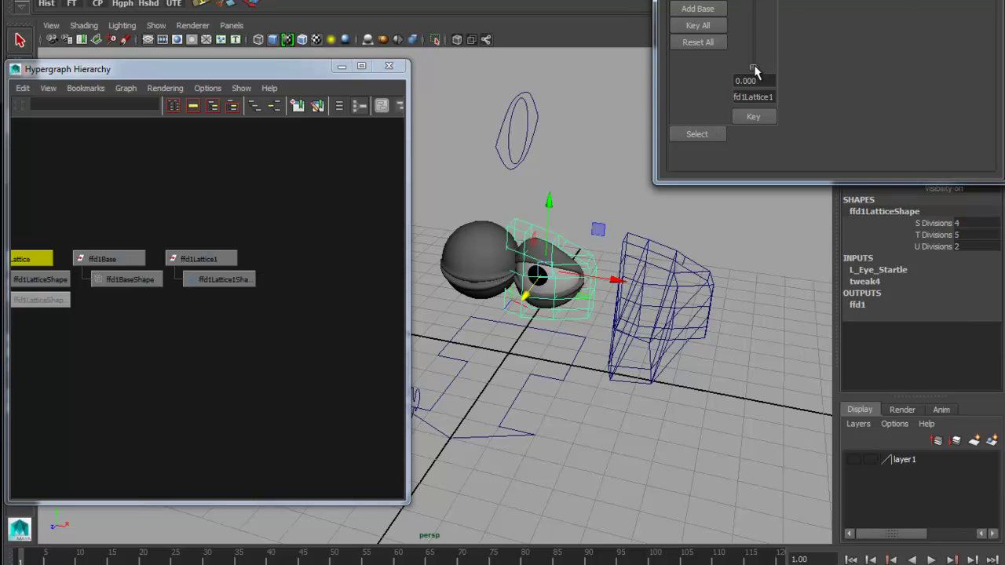
pyautogui.moveTo(754, 72); pyautogui.dragTo(746, 0)
pyautogui.keyDown('alt'); pyautogui.moveTo(644, 321); pyautogui.dragTo(628, 277); pyautogui.keyUp('alt')
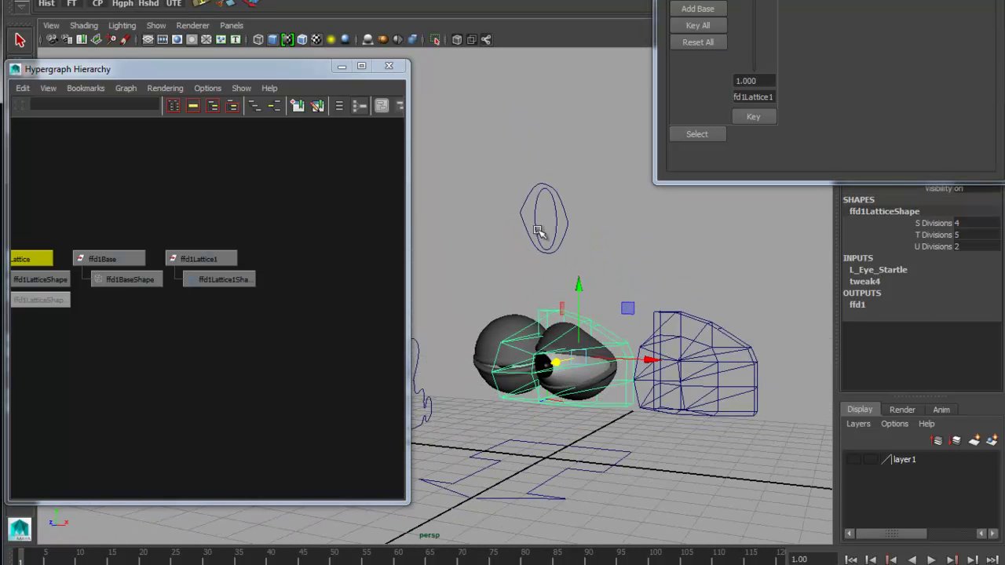
# - Select Eye_Ctrl and set its Blink L to 7.5 to open the left eyelids
pyautogui.click(537, 230)
pyautogui.moveTo(832, 0); pyautogui.dragTo(689, 0)
pyautogui.click(948, 130)
pyautogui.moveTo(542, 313); pyautogui.dragTo(579, 310, button='middle')
pyautogui.keyDown('alt'); pyautogui.moveTo(579, 311); pyautogui.dragTo(580, 361); pyautogui.keyUp('alt')
pyautogui.keyDown('alt'); pyautogui.moveTo(581, 361); pyautogui.dragTo(777, 408, button='right'); pyautogui.keyUp('alt')
pyautogui.keyDown('alt'); pyautogui.moveTo(668, 416); pyautogui.dragTo(581, 447); pyautogui.keyUp('alt')
# - Set Eye_Ctrl's Pupils value to about 8.06
pyautogui.click(941, 118)
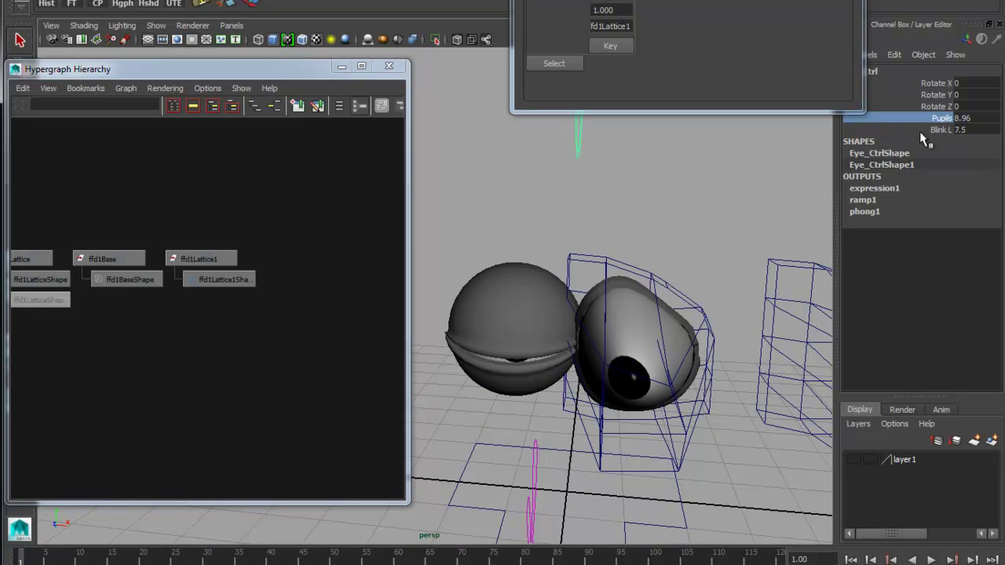
pyautogui.moveTo(632, 274); pyautogui.dragTo(620, 283, button='middle')
pyautogui.keyDown('alt'); pyautogui.moveTo(698, 360); pyautogui.dragTo(542, 355); pyautogui.keyUp('alt')
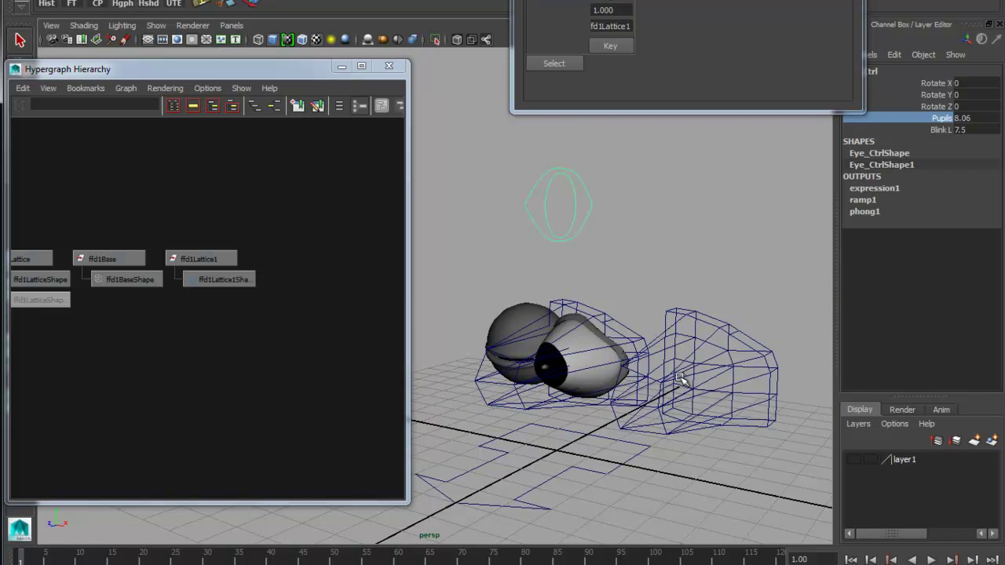
pyautogui.moveTo(680, 378)
pyautogui.keyDown('alt'); pyautogui.mouseDown()
pyautogui.moveTo(639, 390)
pyautogui.moveTo(626, 383)
pyautogui.moveTo(662, 373)
pyautogui.mouseUp(); pyautogui.keyUp('alt')
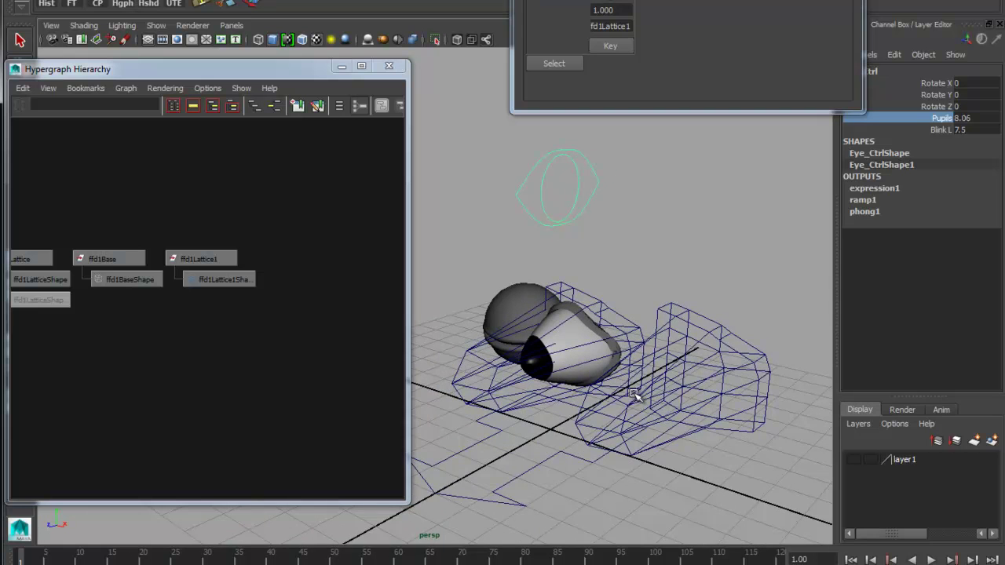
pyautogui.keyDown('alt'); pyautogui.moveTo(622, 398); pyautogui.dragTo(682, 310); pyautogui.keyUp('alt')
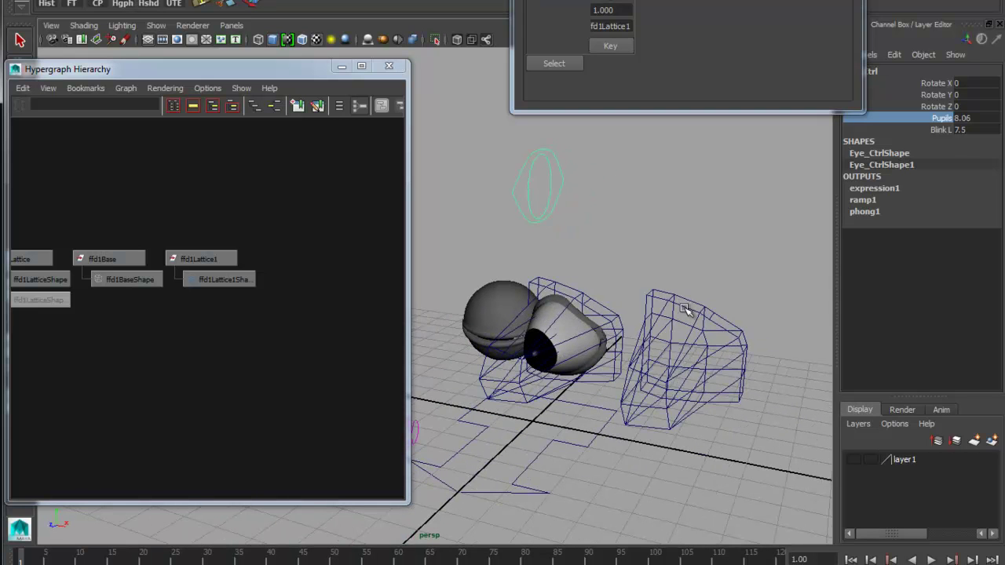
# - Move the middle front lattice points of ffd1Lattice1 along Z, leaving them only a short distance forward
pyautogui.click(672, 322)
pyautogui.keyDown('alt'); pyautogui.moveTo(633, 408); pyautogui.dragTo(578, 374); pyautogui.keyUp('alt')
pyautogui.keyDown('alt'); pyautogui.moveTo(576, 416); pyautogui.dragTo(616, 442); pyautogui.keyUp('alt')
pyautogui.moveTo(600, 329); pyautogui.dragTo(587, 424, button='right')
pyautogui.moveTo(591, 297); pyautogui.dragTo(591, 297, button='right')
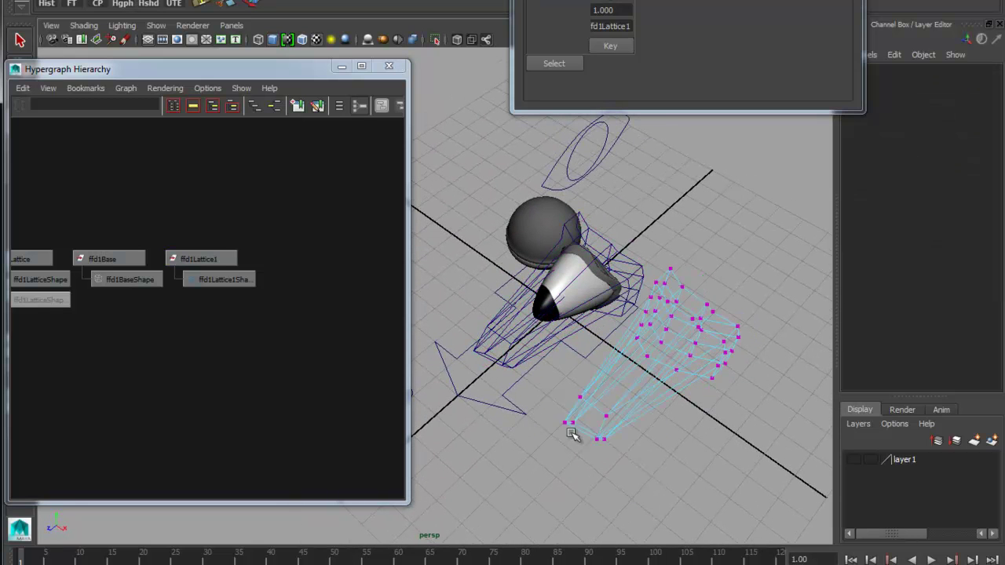
pyautogui.moveTo(598, 438); pyautogui.dragTo(599, 439)
pyautogui.moveTo(545, 466); pyautogui.dragTo(612, 397)
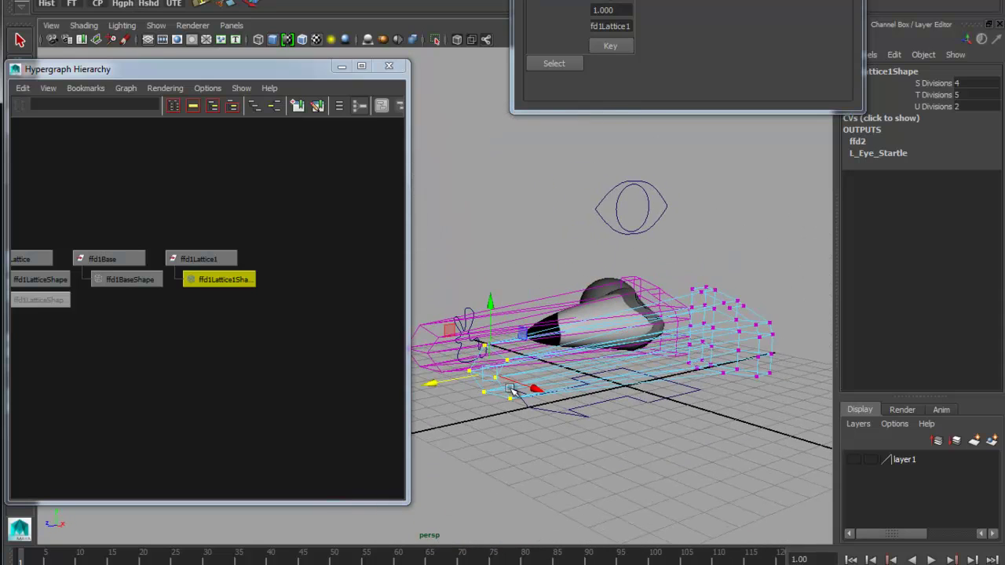
pyautogui.moveTo(438, 386); pyautogui.dragTo(686, 345)
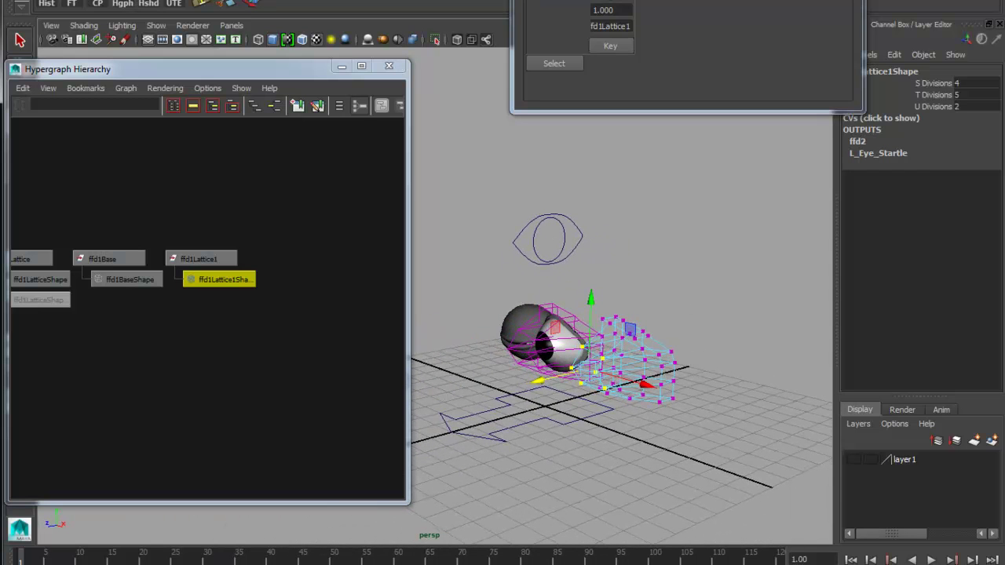
# - Return ffd1Lattice1 to object mode and hide it, then close the Blend Shape editor
pyautogui.moveTo(652, 349); pyautogui.dragTo(711, 311, button='right')
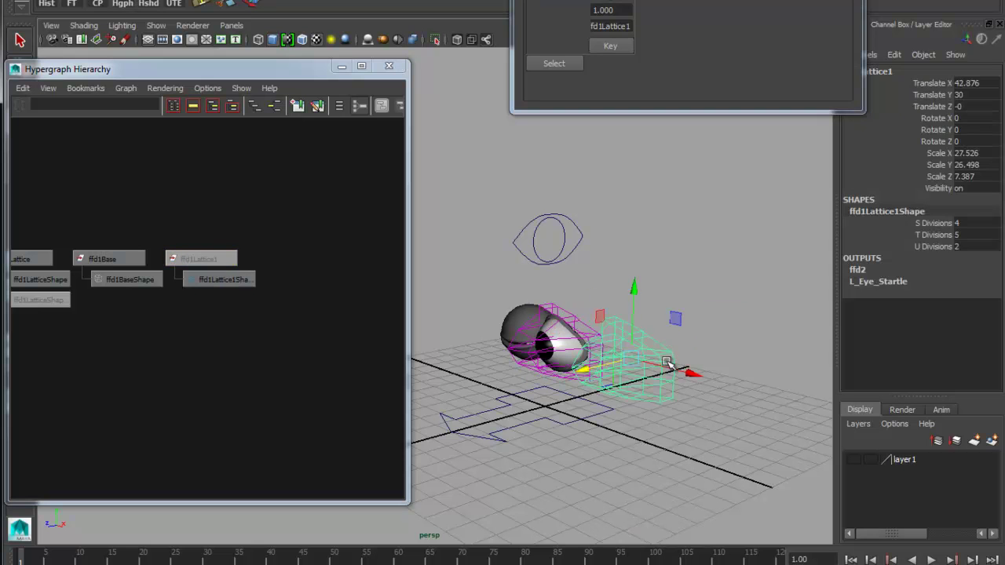
pyautogui.click(667, 363)
pyautogui.keyDown('alt'); pyautogui.moveTo(655, 366); pyautogui.dragTo(668, 417); pyautogui.keyUp('alt')
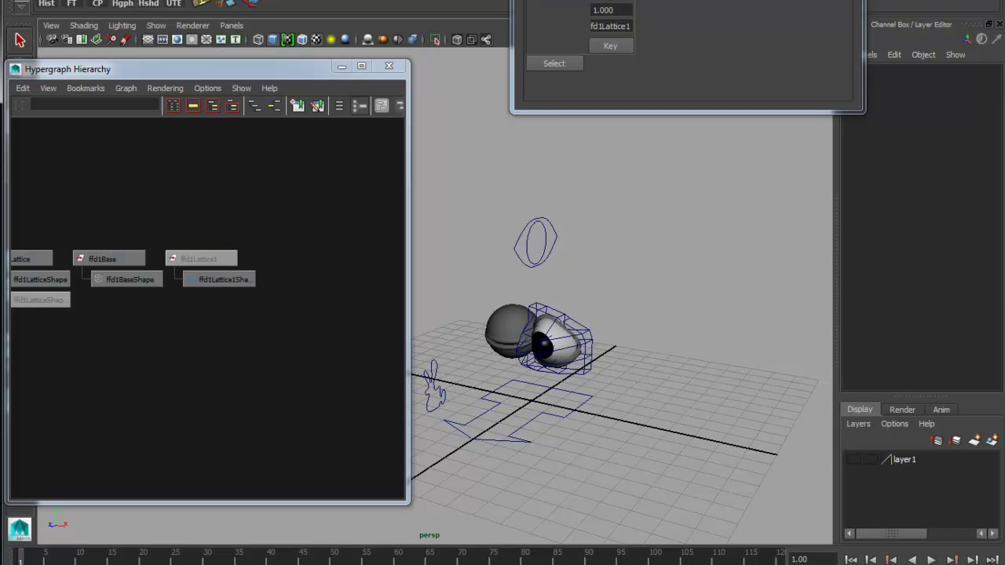
pyautogui.keyDown('alt'); pyautogui.moveTo(623, 166); pyautogui.dragTo(624, 310); pyautogui.keyUp('alt')
# - Set the ffd1Lattice1 weight of ffd1Lattice's L_Eye_Startle input to 0
pyautogui.click(608, 229)
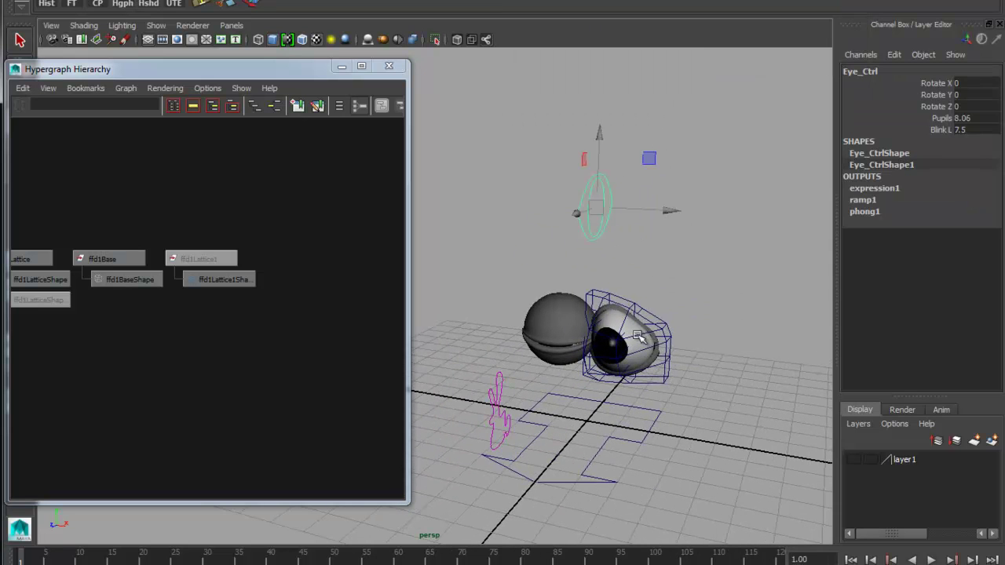
pyautogui.keyDown('alt'); pyautogui.moveTo(692, 317); pyautogui.dragTo(698, 249); pyautogui.keyUp('alt')
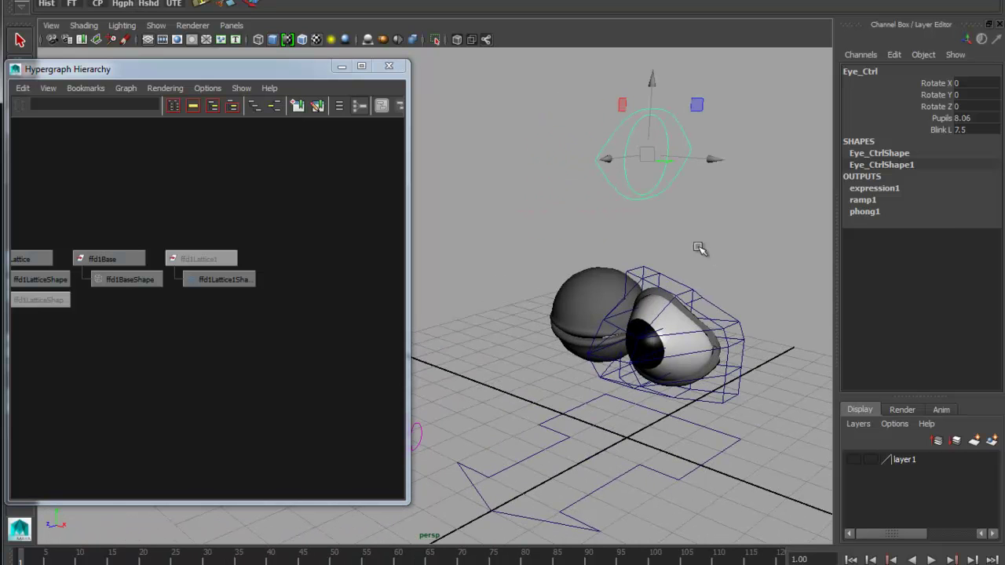
pyautogui.click(696, 296)
pyautogui.click(884, 270)
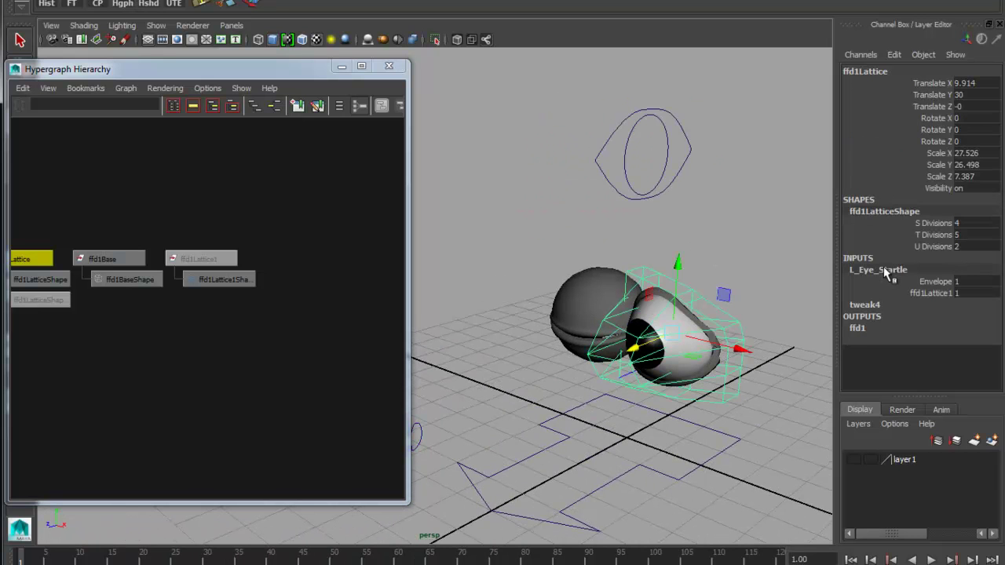
pyautogui.click(931, 292)
pyautogui.moveTo(760, 280); pyautogui.dragTo(741, 280, button='middle')
pyautogui.keyDown('alt'); pyautogui.moveTo(741, 280); pyautogui.dragTo(705, 289); pyautogui.keyUp('alt')
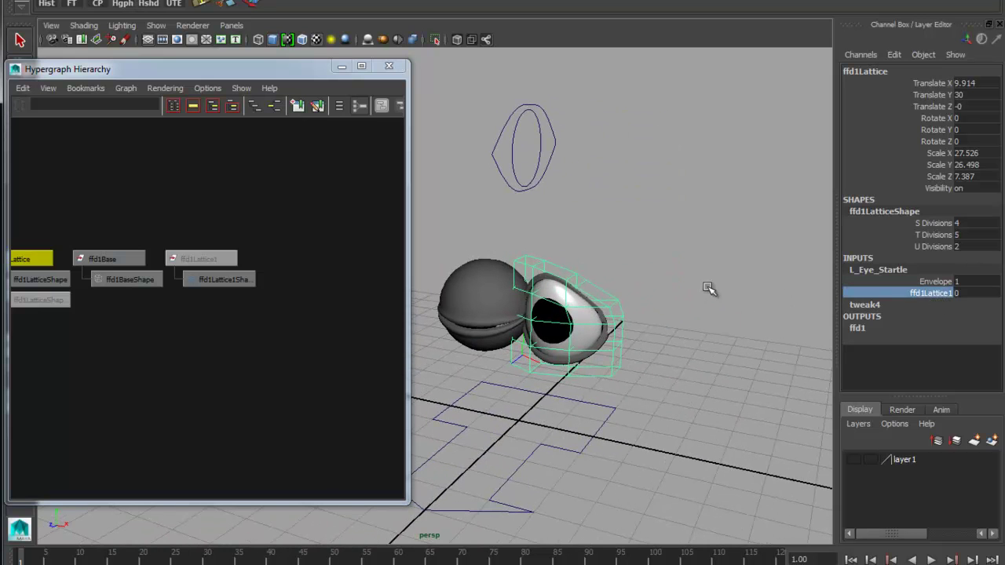
pyautogui.keyDown('alt'); pyautogui.moveTo(673, 353); pyautogui.dragTo(719, 343, button='middle'); pyautogui.keyUp('alt')
# - Add a keyable float attribute named Startle to Eye_Ctrl with a maximum of 10 and a default of 0
pyautogui.click(577, 174)
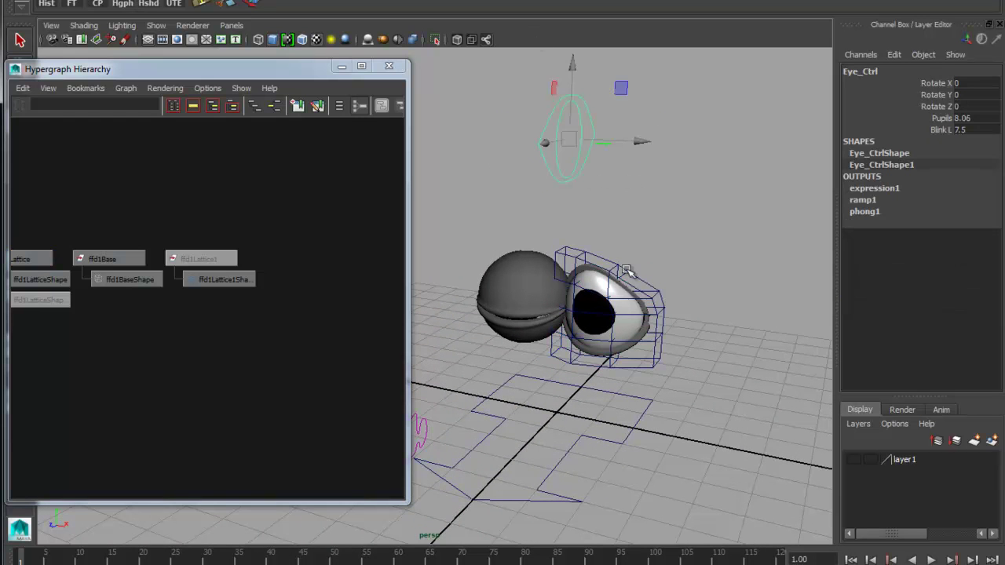
pyautogui.keyDown('alt'); pyautogui.moveTo(631, 271); pyautogui.dragTo(610, 251); pyautogui.keyUp('alt')
pyautogui.keyDown('alt'); pyautogui.moveTo(646, 244); pyautogui.dragTo(641, 280, button='middle'); pyautogui.keyUp('alt')
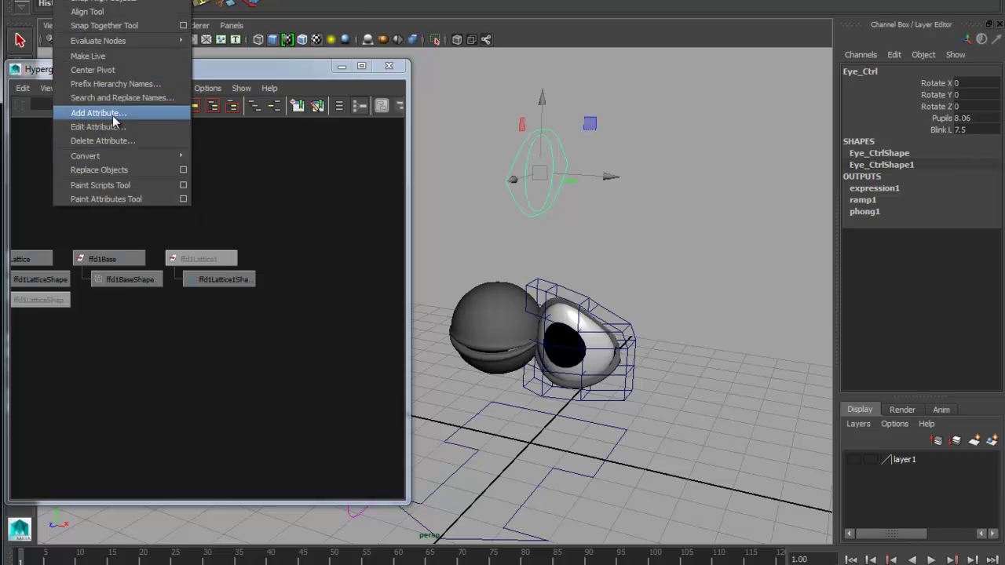
pyautogui.click(131, 112)
pyautogui.click(612, 101)
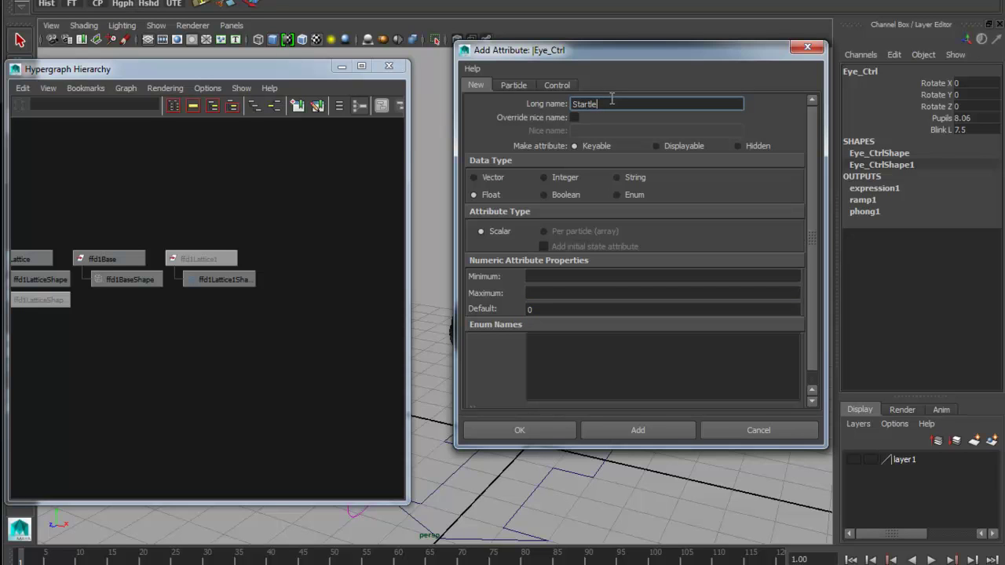
pyautogui.click(553, 276)
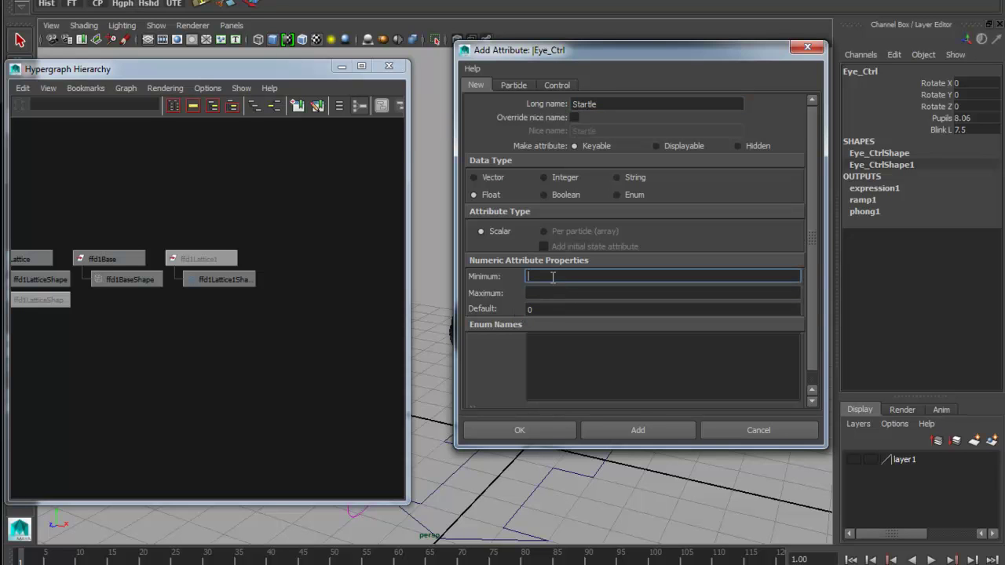
pyautogui.click(555, 294)
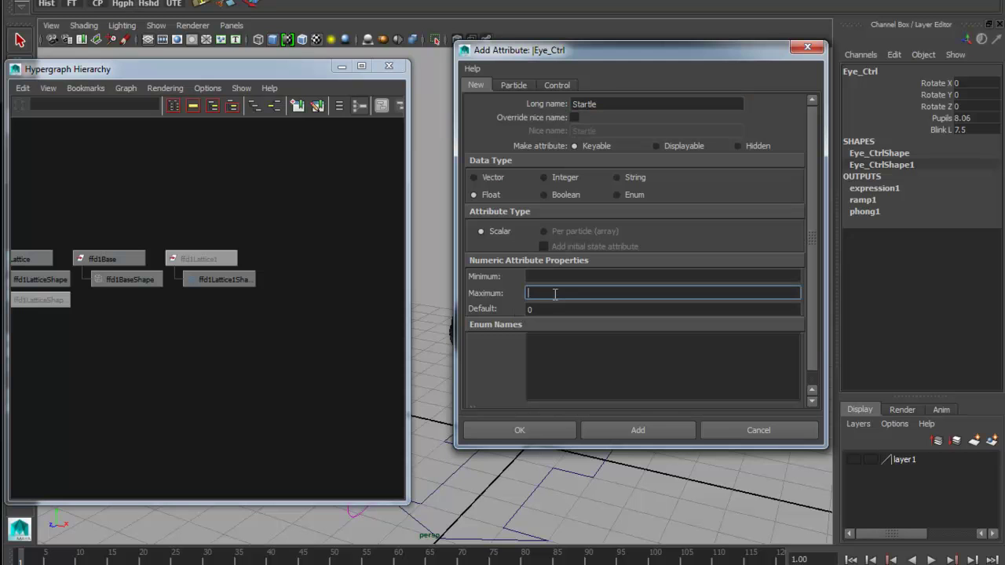
pyautogui.press('Tab')
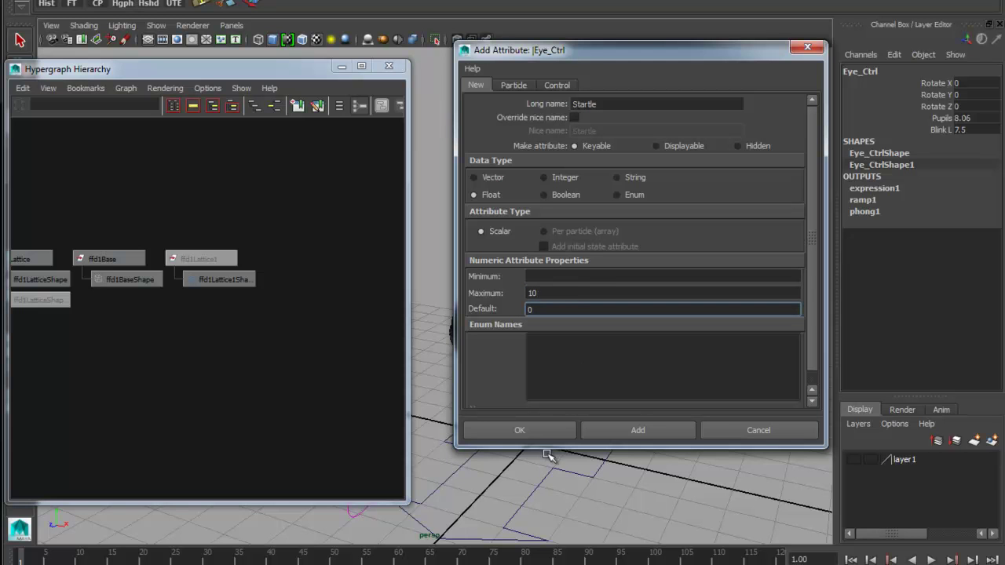
pyautogui.click(526, 430)
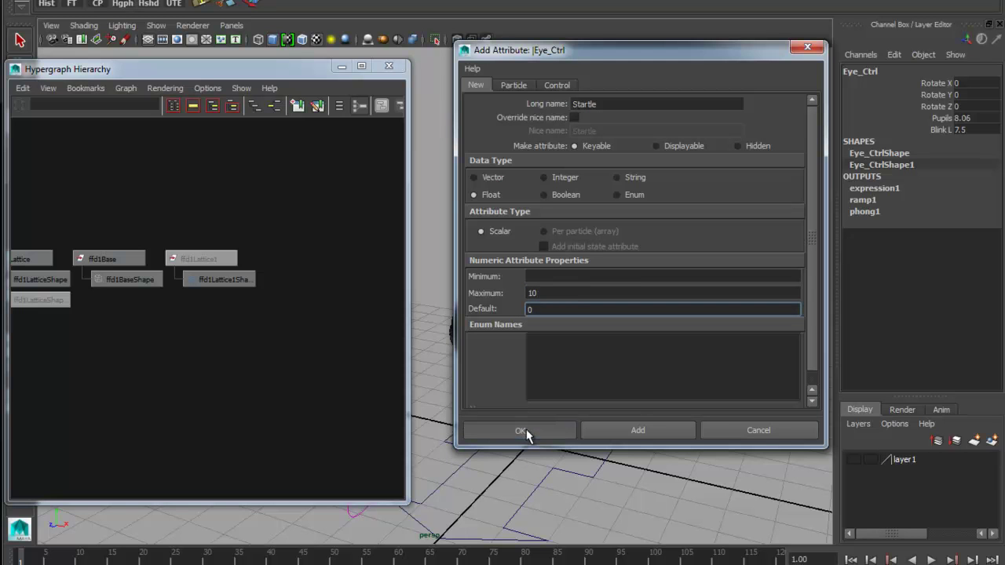
pyautogui.keyDown('alt'); pyautogui.moveTo(619, 421); pyautogui.dragTo(640, 398, button='middle'); pyautogui.keyUp('alt')
pyautogui.keyDown('alt'); pyautogui.moveTo(641, 398); pyautogui.dragTo(617, 265); pyautogui.keyUp('alt')
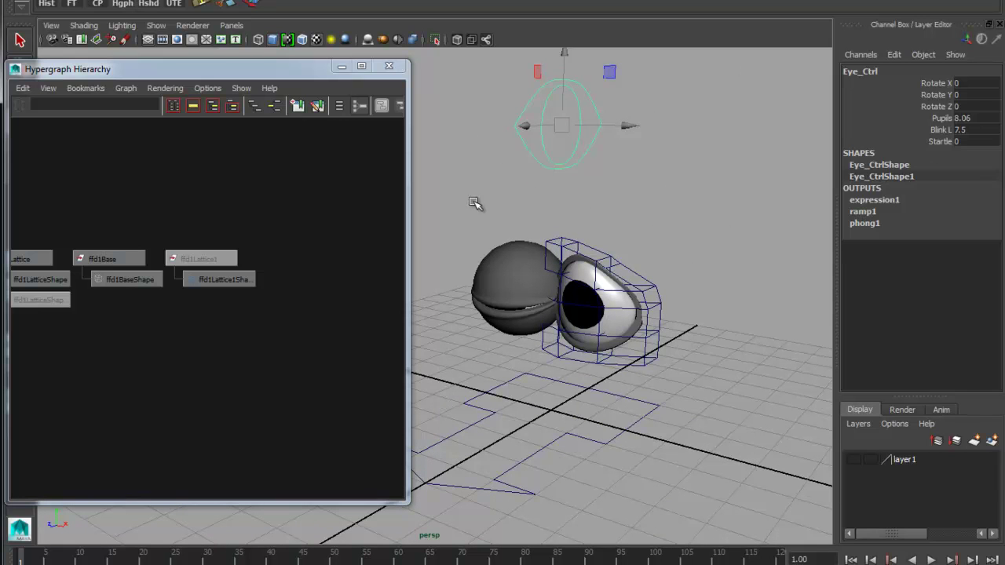
# - Start a Set Driven Key setup and load Eye_Ctrl as the driver
pyautogui.click(475, 204)
pyautogui.click(250, 1)
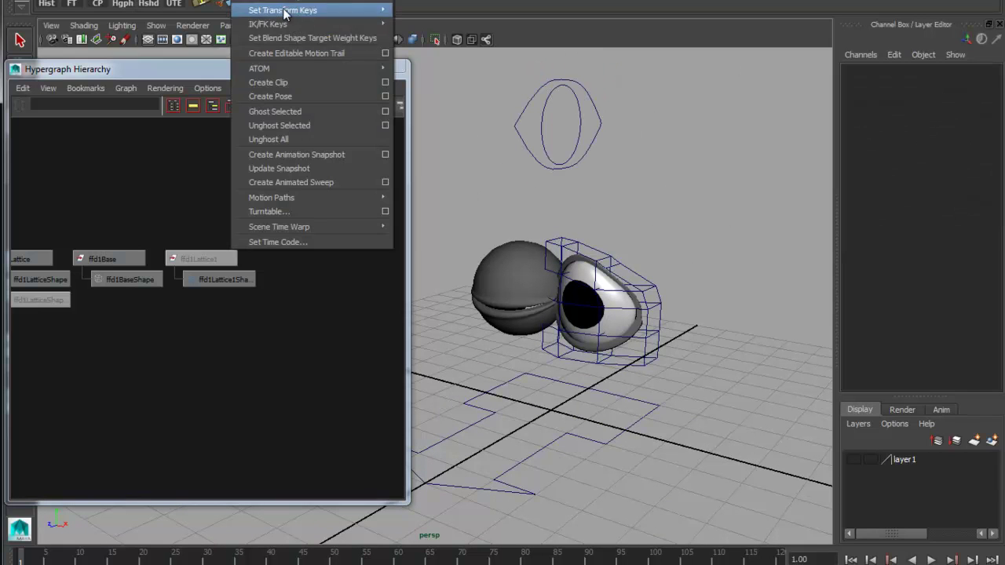
pyautogui.moveTo(277, 2)
pyautogui.click(416, 7)
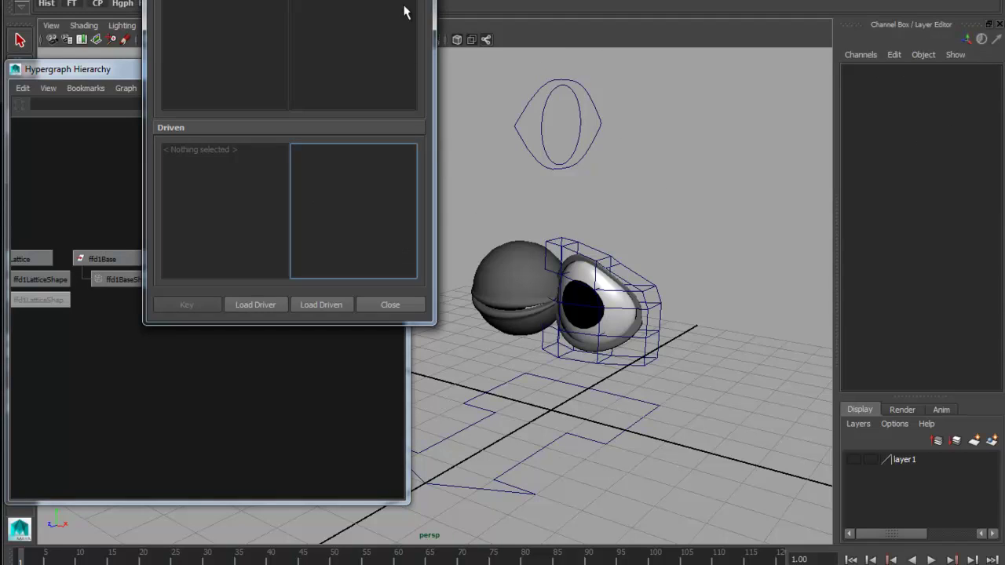
pyautogui.click(580, 152)
pyautogui.click(271, 307)
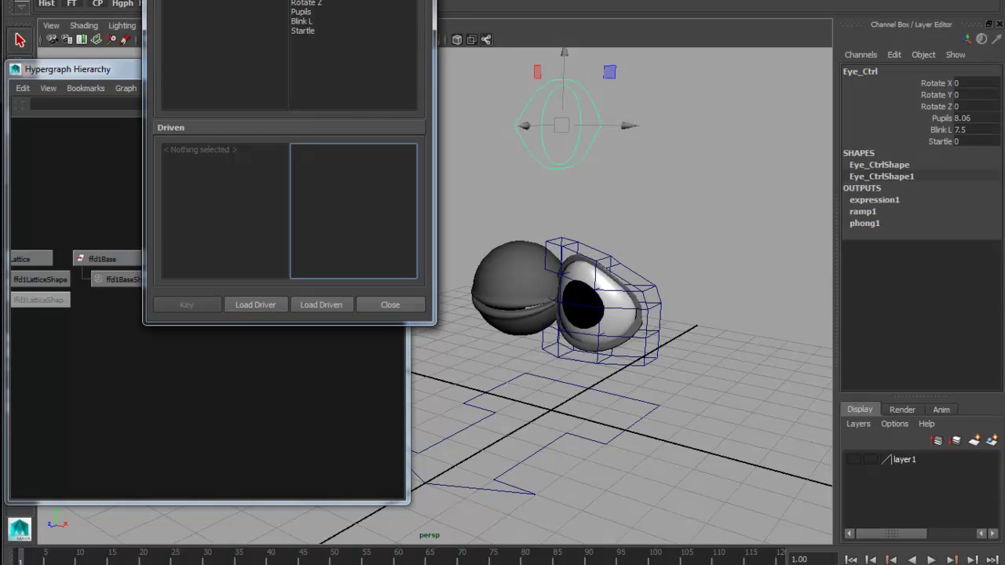
# - Select the L_Eye_Startle blend shape node through the Blend Shape editor and load it as the driven object
pyautogui.moveTo(234, 0); pyautogui.dragTo(220, 20)
pyautogui.click(177, 1)
pyautogui.moveTo(235, 0)
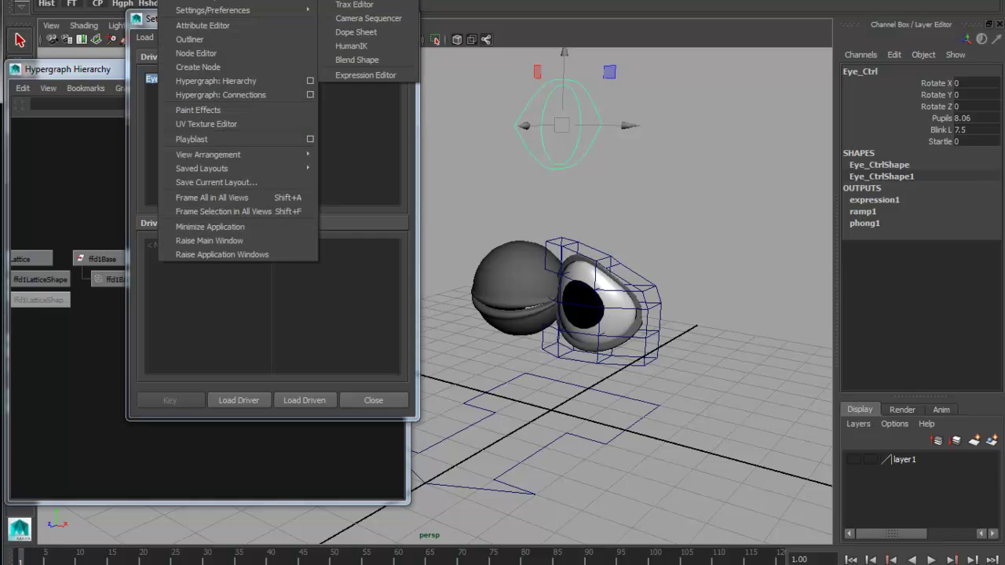
pyautogui.click(357, 60)
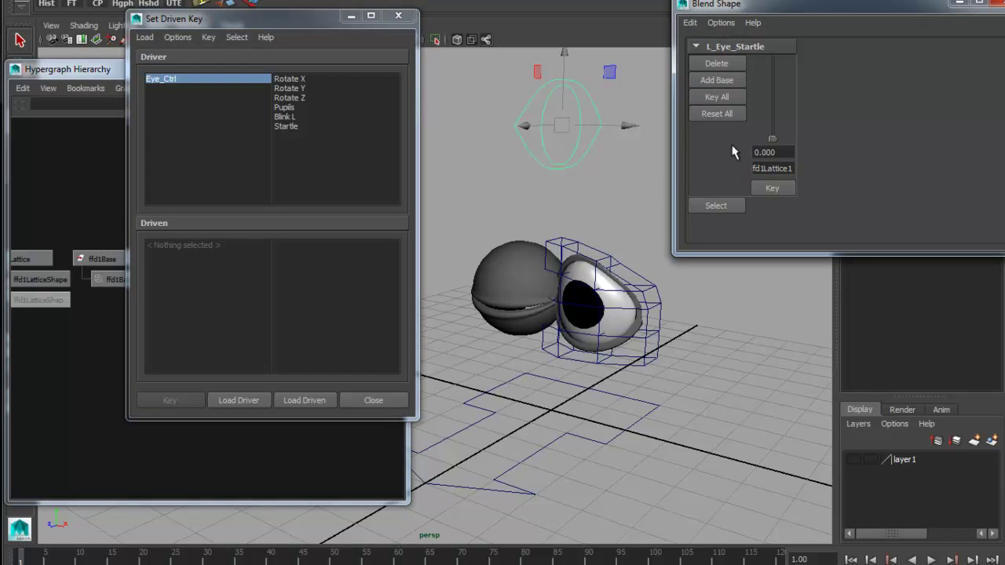
pyautogui.click(716, 208)
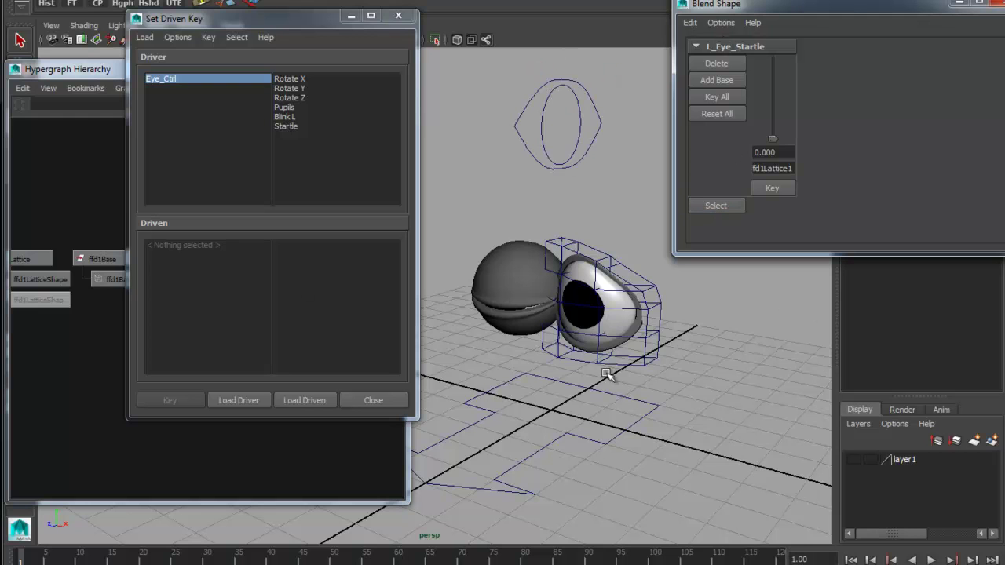
pyautogui.click(301, 401)
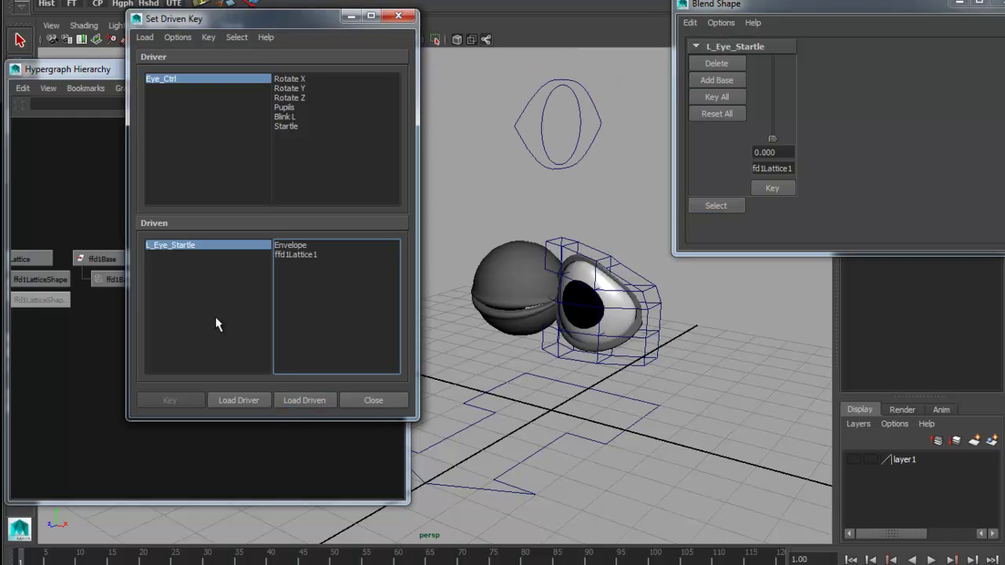
# - Key L_Eye_Startle's ffd1Lattice1 weight at 0 against Eye_Ctrl's Startle at 0
pyautogui.click(291, 256)
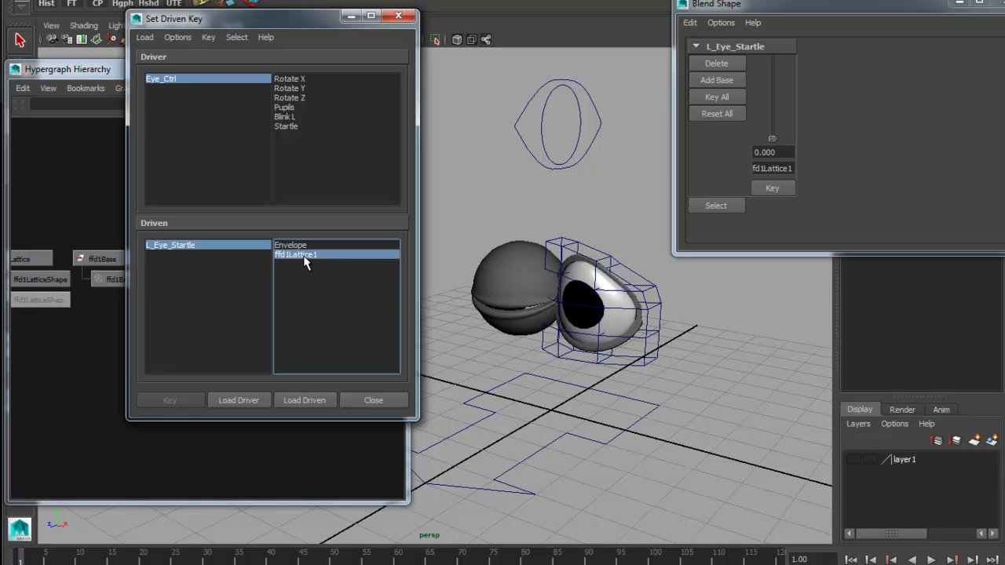
pyautogui.click(287, 125)
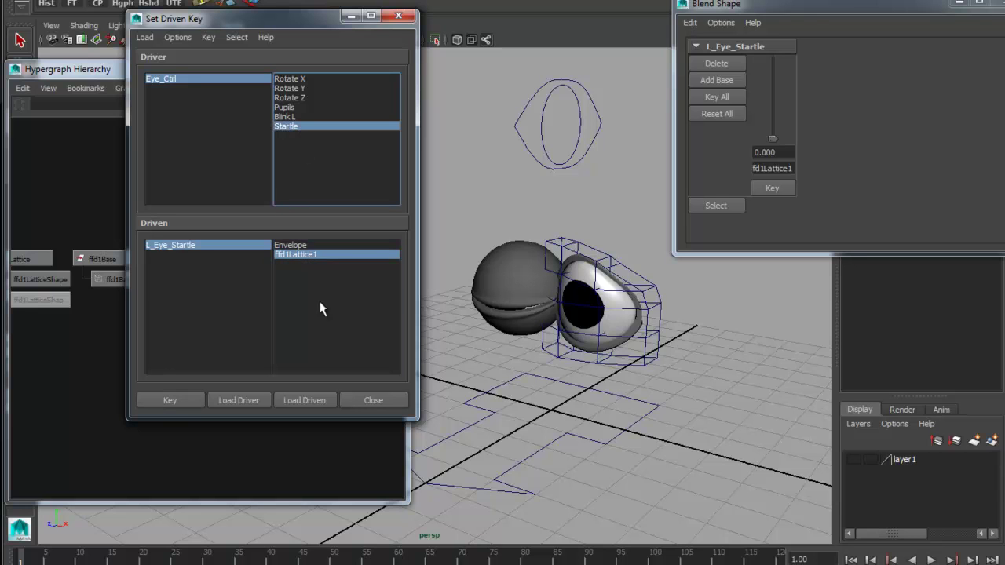
pyautogui.click(168, 400)
# - Set Eye_Ctrl's Startle to 10 and the ffd1Lattice1 weight to 1, and key the pair as a driven key
pyautogui.click(213, 79)
pyautogui.moveTo(807, 12); pyautogui.dragTo(844, 298)
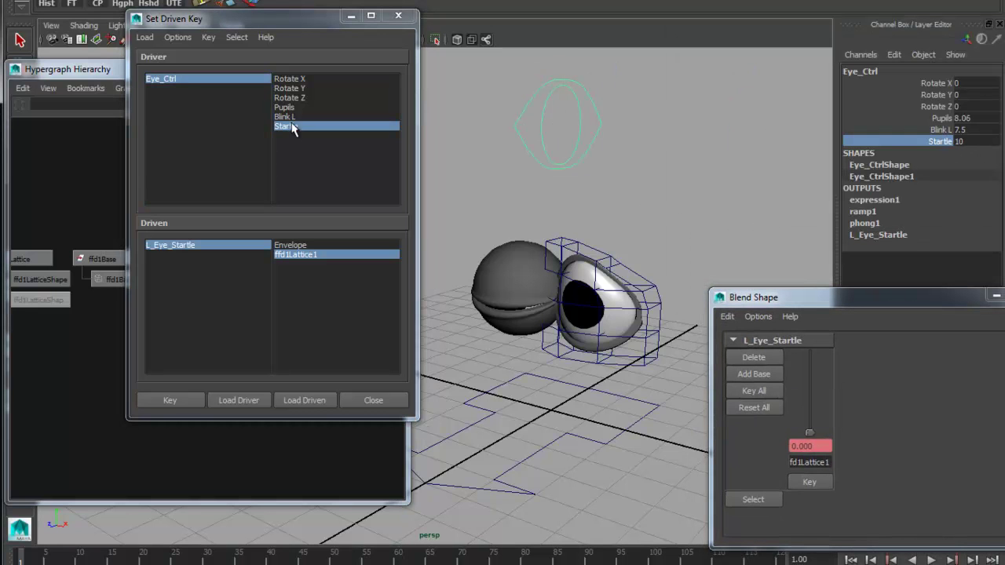
pyautogui.moveTo(810, 434); pyautogui.dragTo(827, 344)
pyautogui.keyDown('alt'); pyautogui.moveTo(658, 404); pyautogui.dragTo(453, 388); pyautogui.keyUp('alt')
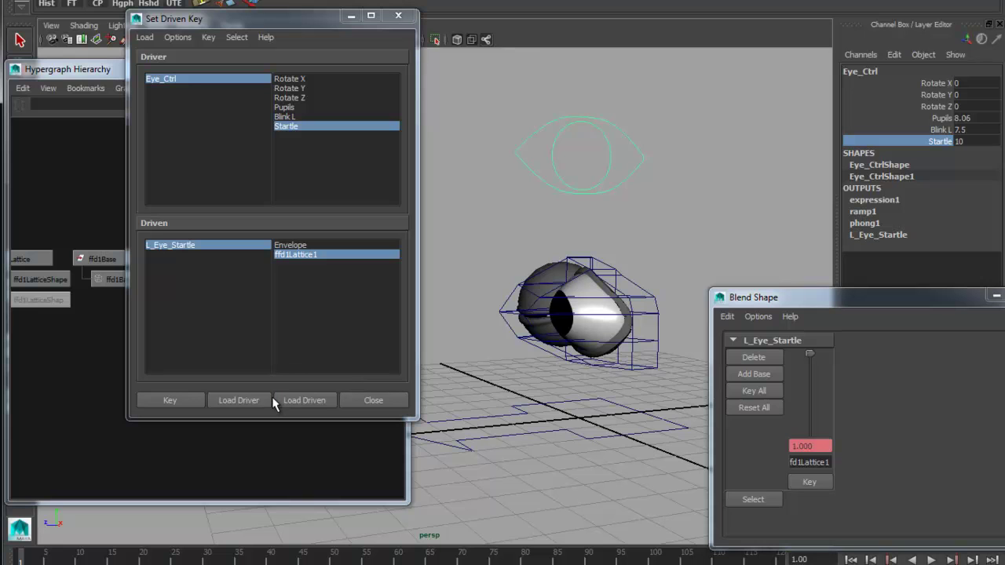
# - Test the driven key by scrubbing Eye_Ctrl's Startle value and watching the left eye deform
pyautogui.click(85, 72)
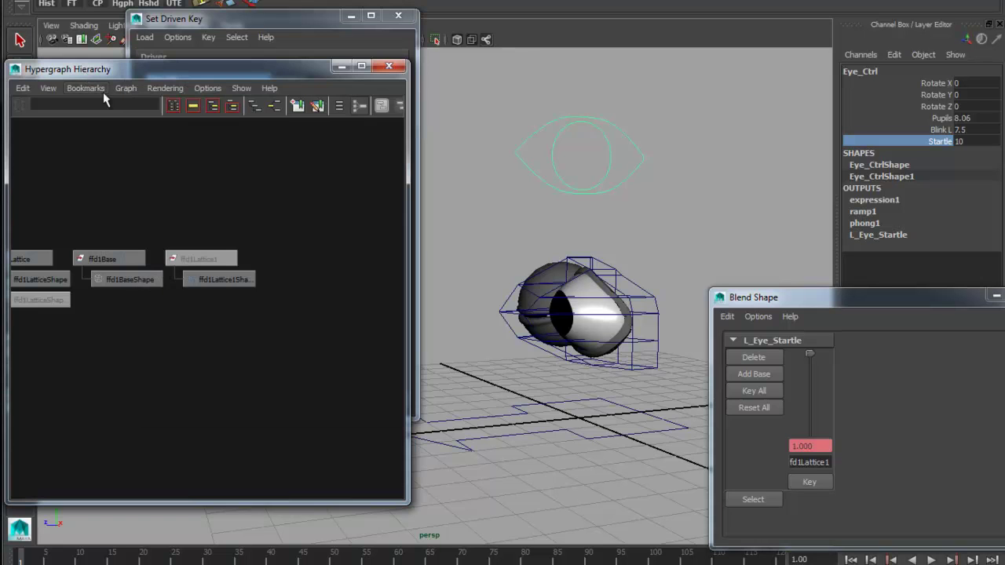
pyautogui.click(298, 39)
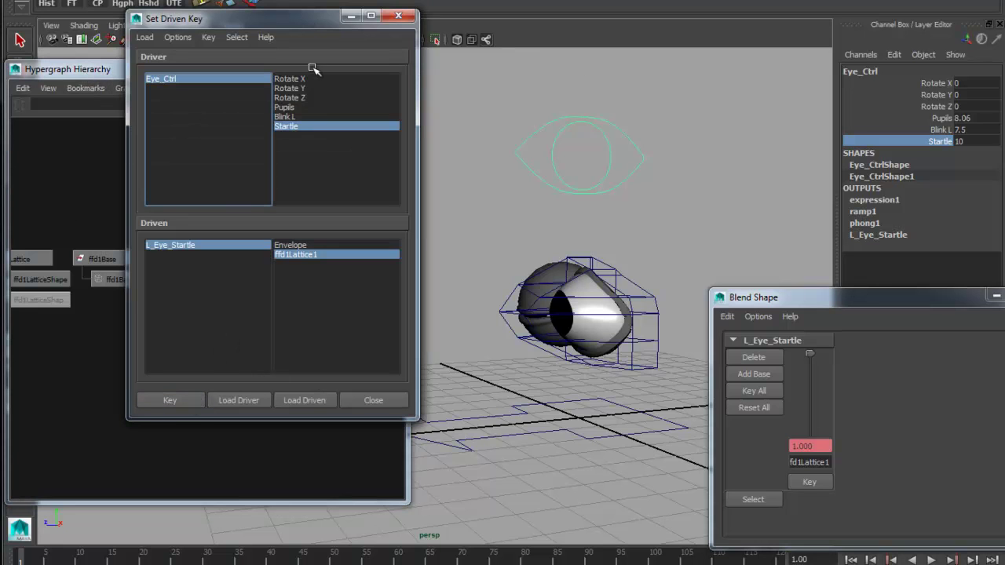
pyautogui.moveTo(935, 143); pyautogui.dragTo(770, 197, button='middle')
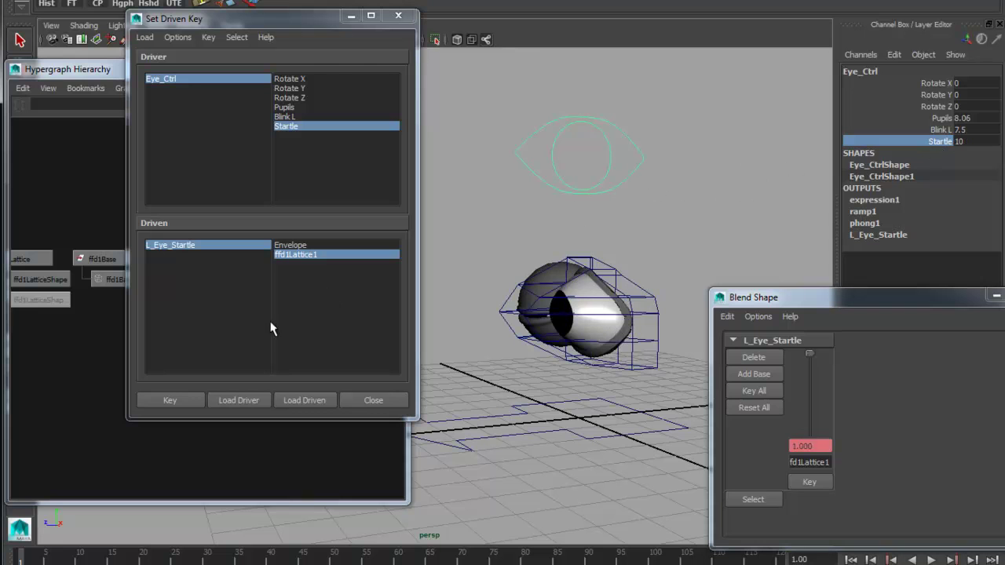
# - Show the hidden ffd1Lattice1 target lattice from the Hypergraph
pyautogui.click(98, 118)
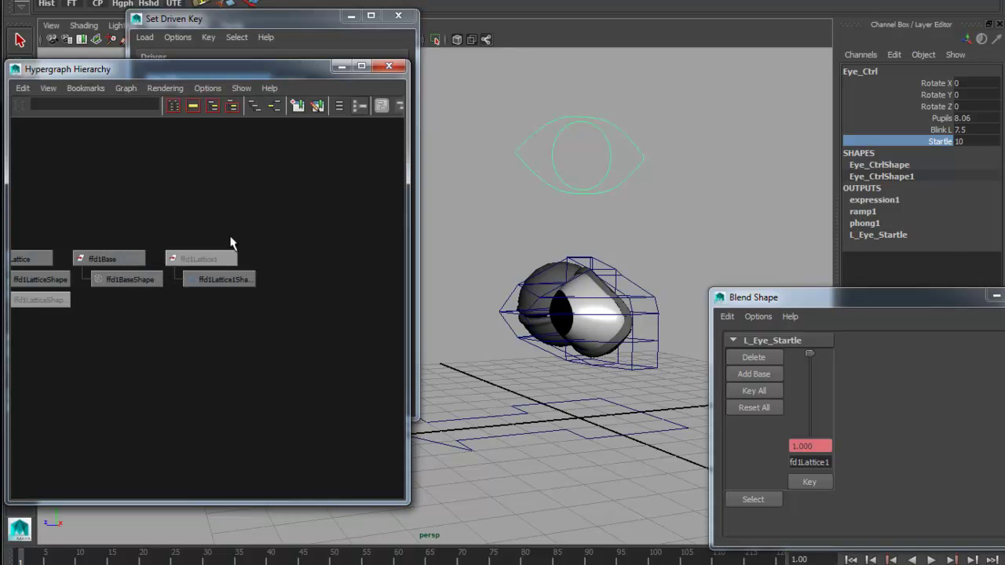
pyautogui.click(223, 260)
pyautogui.rightClick(220, 264)
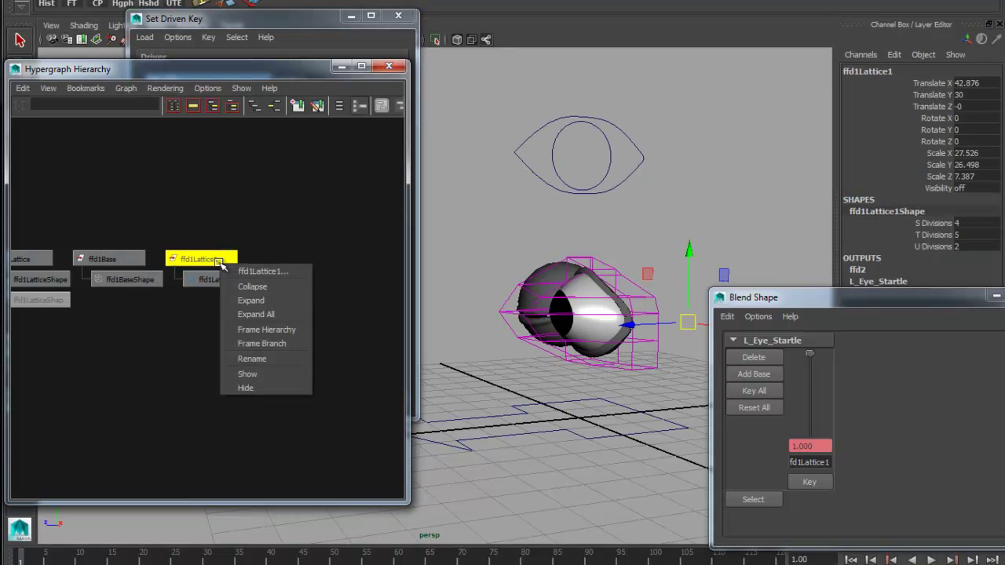
pyautogui.click(248, 374)
# - Switch ffd1Lattice1 to lattice points and move its front points farther forward along Z
pyautogui.keyDown('alt'); pyautogui.moveTo(560, 396); pyautogui.dragTo(556, 329); pyautogui.keyUp('alt')
pyautogui.moveTo(557, 328); pyautogui.dragTo(547, 291, button='right')
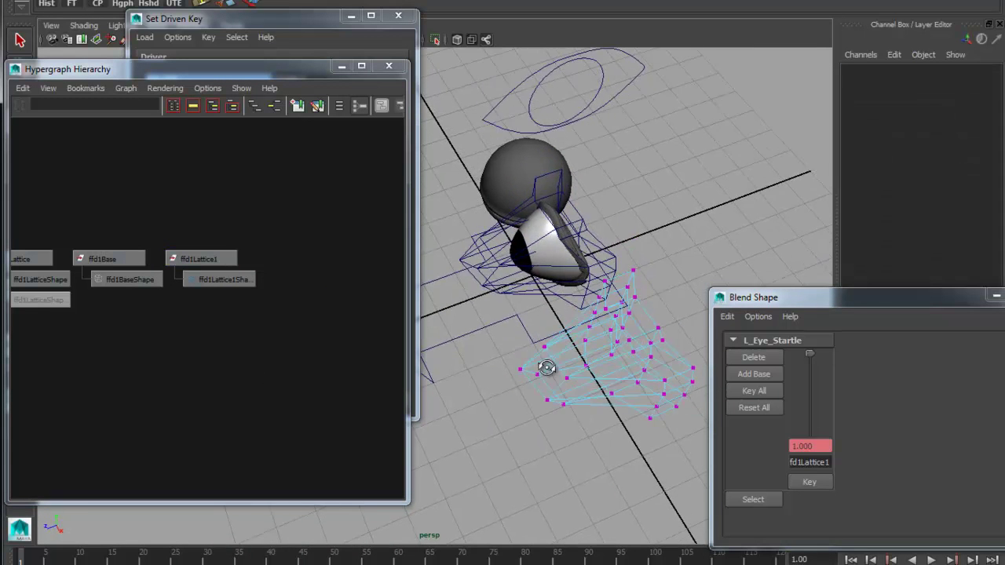
pyautogui.moveTo(509, 341); pyautogui.dragTo(579, 435)
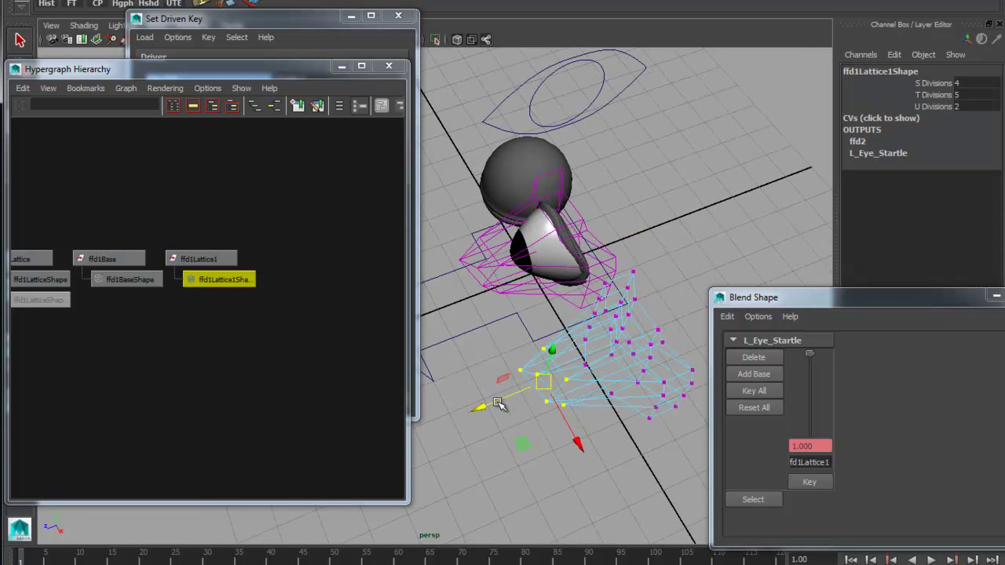
pyautogui.keyDown('alt'); pyautogui.moveTo(504, 405); pyautogui.dragTo(609, 360); pyautogui.keyUp('alt')
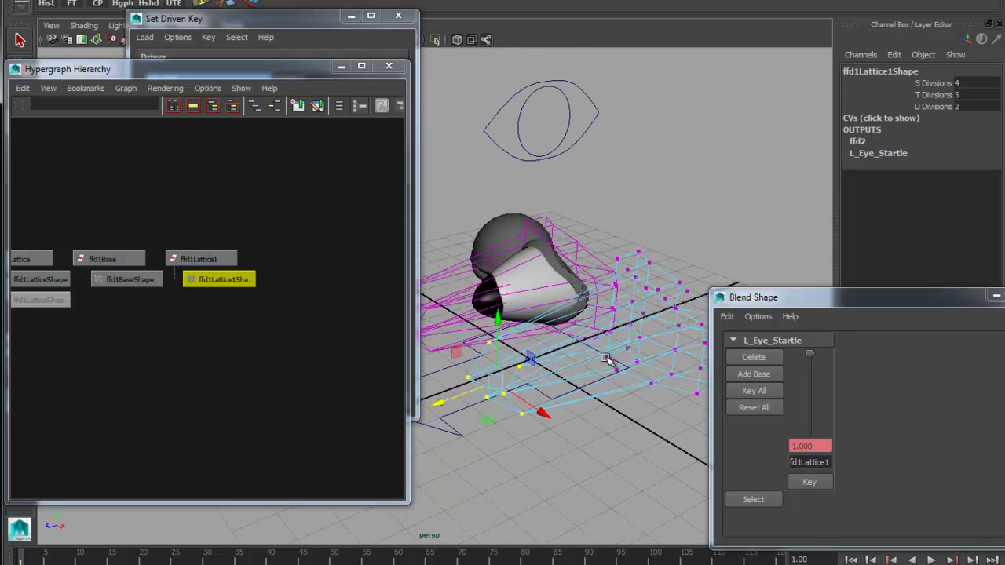
# - Scrub Startle on Eye_Ctrl to check the left eye's deformation from several angles, and clear the selection
pyautogui.click(537, 124)
pyautogui.click(939, 141)
pyautogui.moveTo(712, 160); pyautogui.dragTo(544, 160, button='middle')
pyautogui.keyDown('alt'); pyautogui.moveTo(661, 243); pyautogui.dragTo(658, 223); pyautogui.keyUp('alt')
pyautogui.keyDown('alt'); pyautogui.moveTo(658, 223); pyautogui.dragTo(662, 241, button='middle'); pyautogui.keyUp('alt')
pyautogui.keyDown('alt'); pyautogui.moveTo(662, 241); pyautogui.dragTo(625, 200); pyautogui.keyUp('alt')
pyautogui.keyDown('alt'); pyautogui.moveTo(691, 291); pyautogui.dragTo(690, 342); pyautogui.keyUp('alt')
pyautogui.click(689, 342)
pyautogui.click(675, 333)
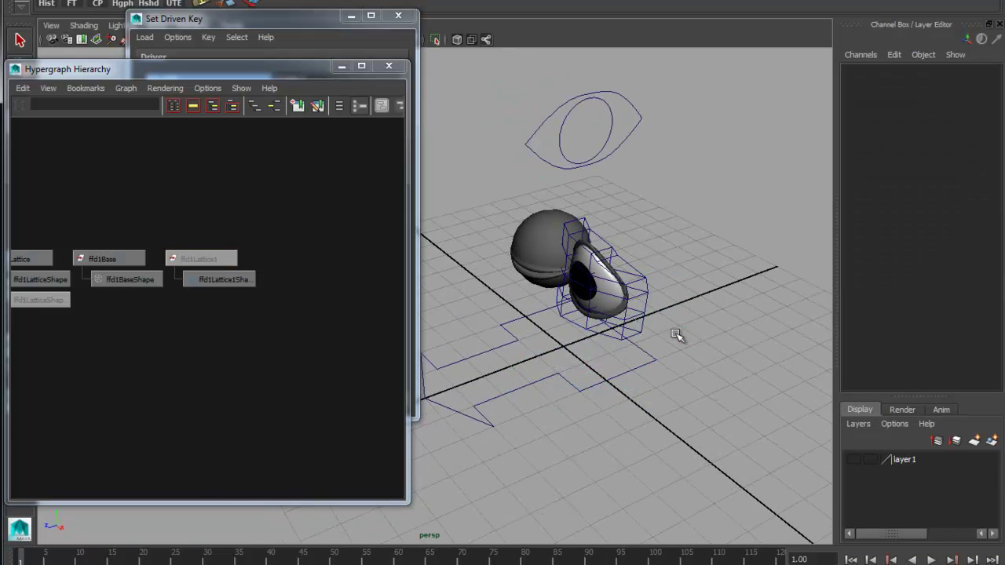
pyautogui.keyDown('alt'); pyautogui.moveTo(588, 359); pyautogui.dragTo(691, 346); pyautogui.keyUp('alt')
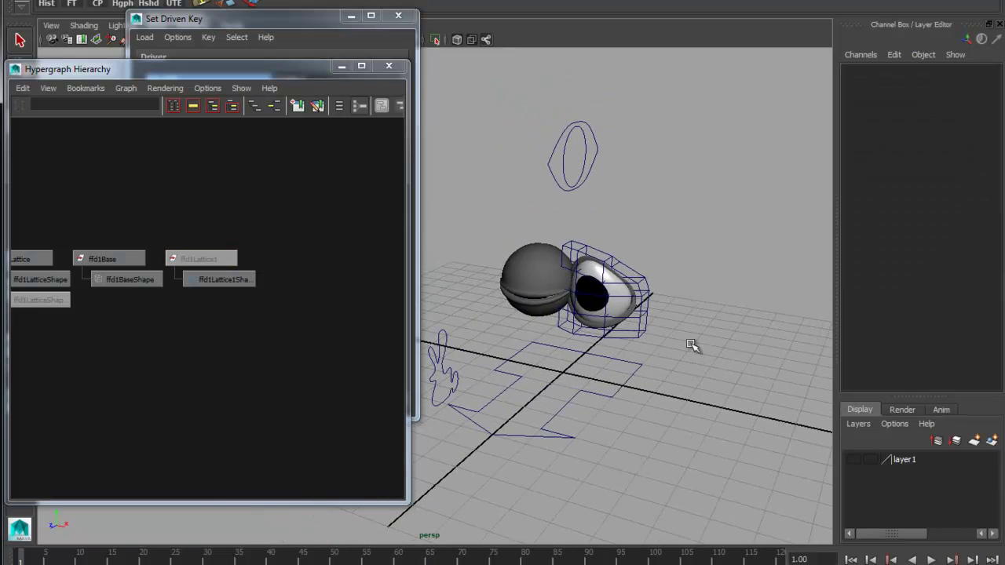